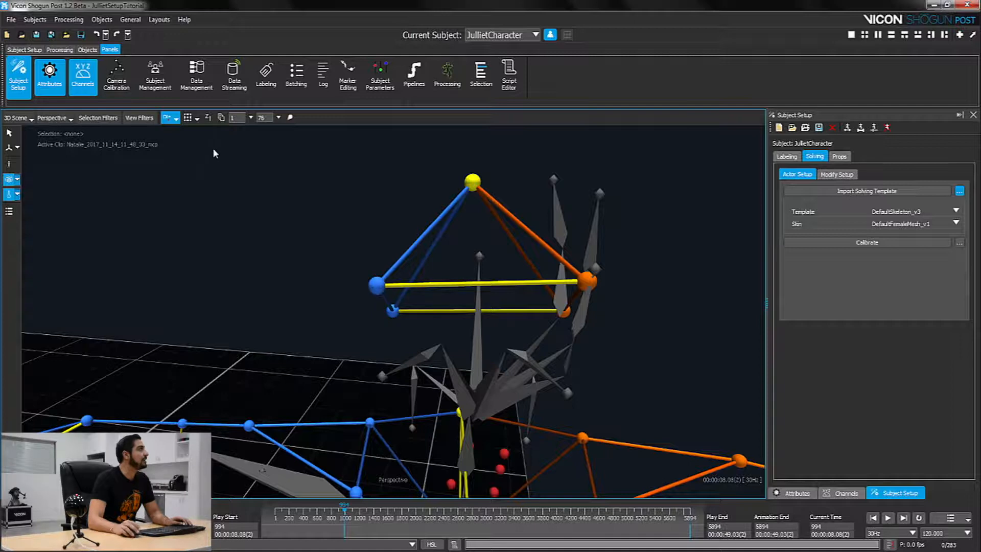
- Check that markers, solving bones and solving constraints are enabled in the 3D selection filters
click(98, 118)
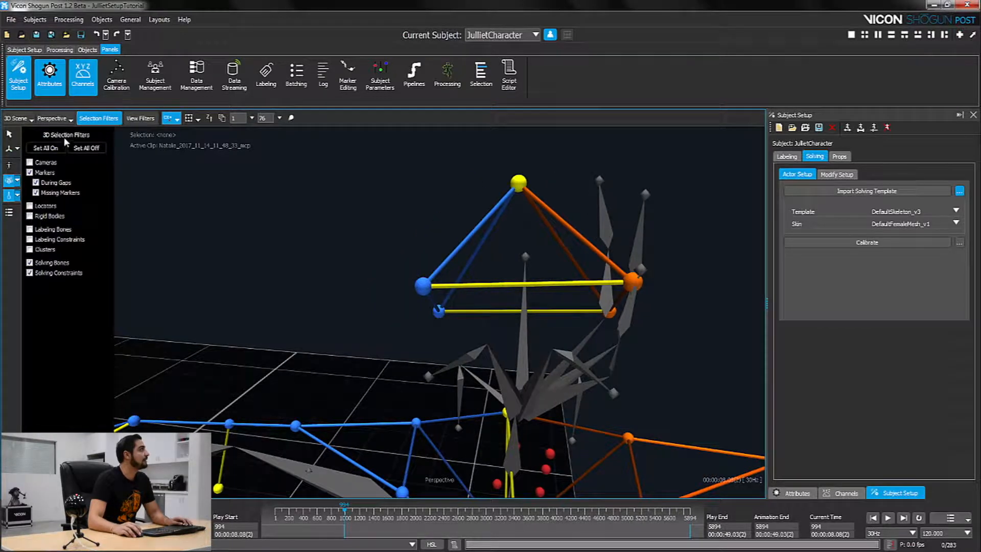
click(30, 173)
click(102, 123)
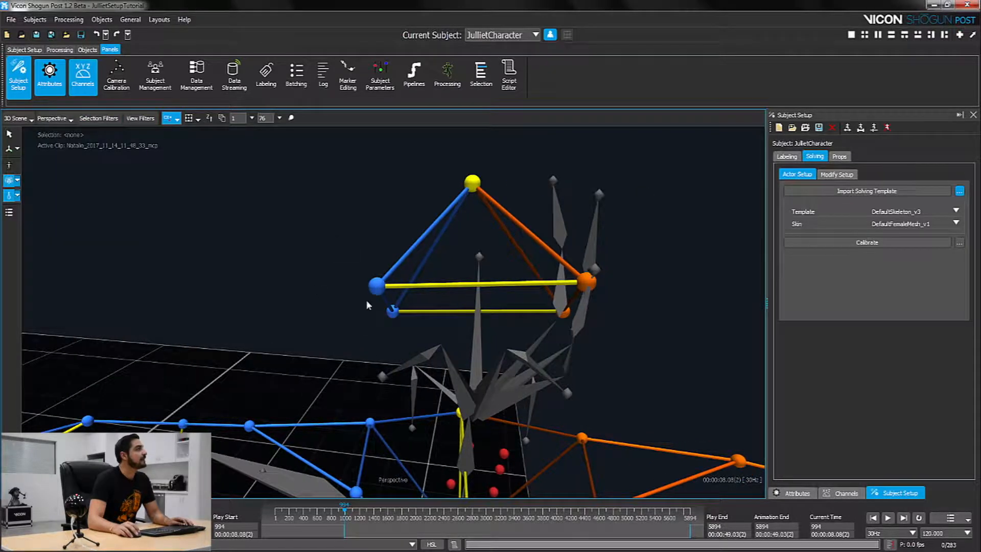
- Attach the two front and two back head markers to the Head solving bone
click(376, 286)
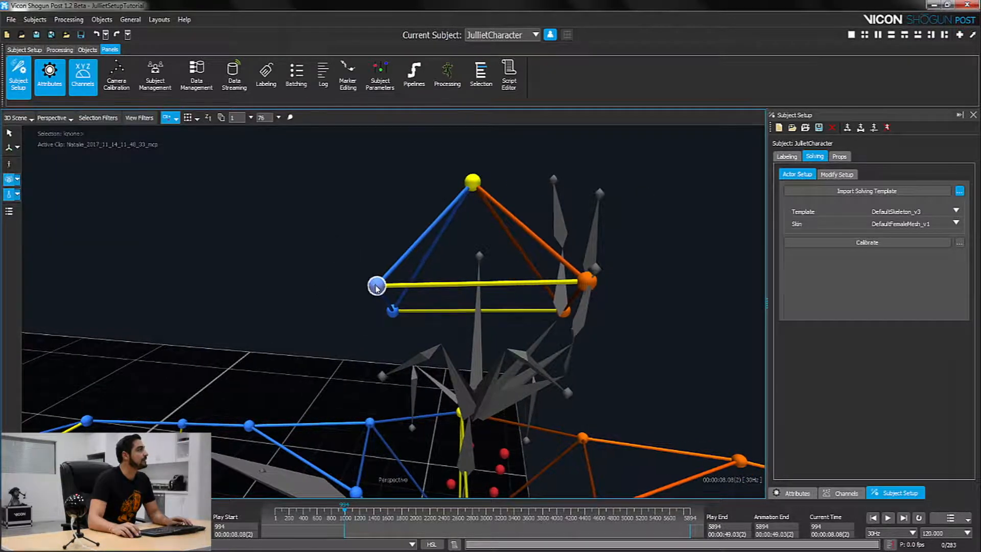
ctrl+click(393, 311)
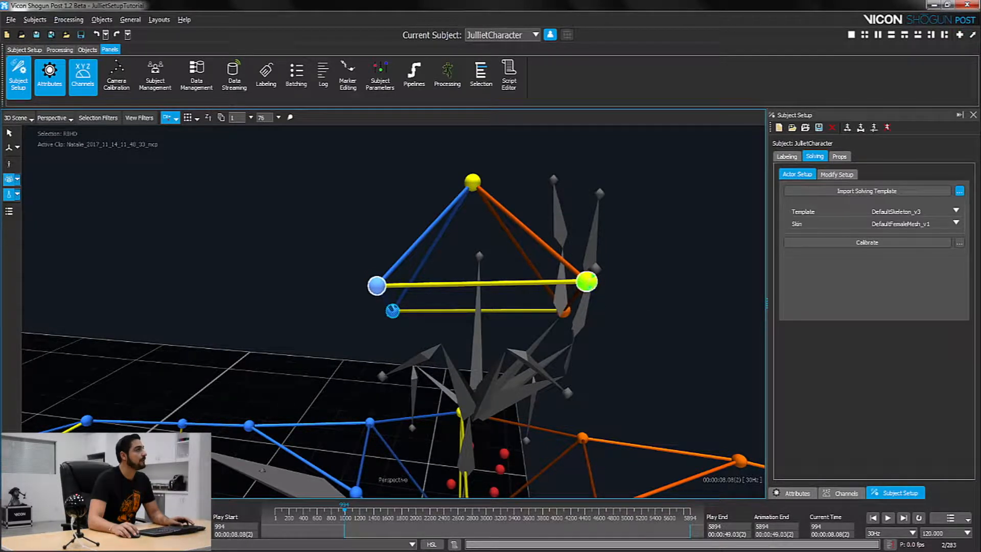
ctrl+click(586, 281)
click(606, 284)
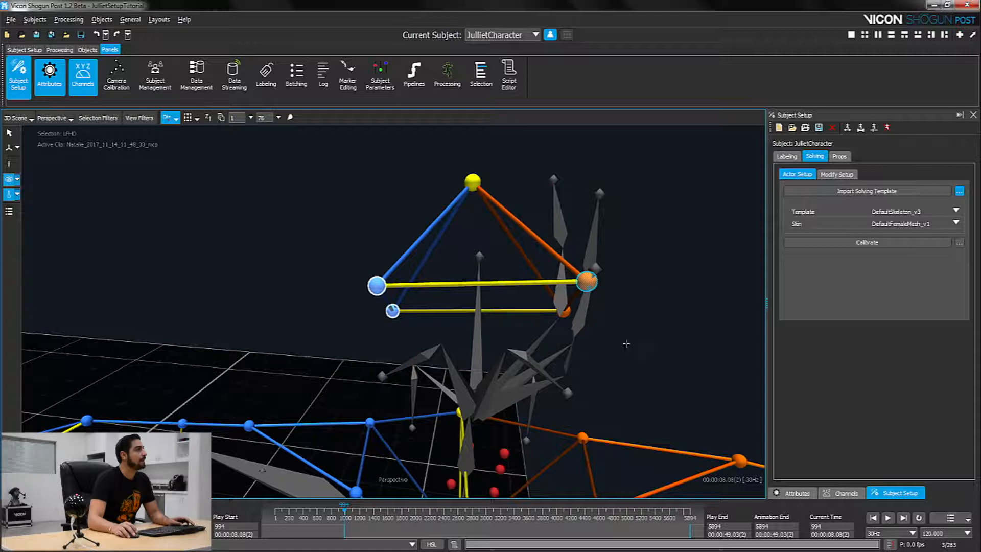
alt+drag(615, 345, 549, 352)
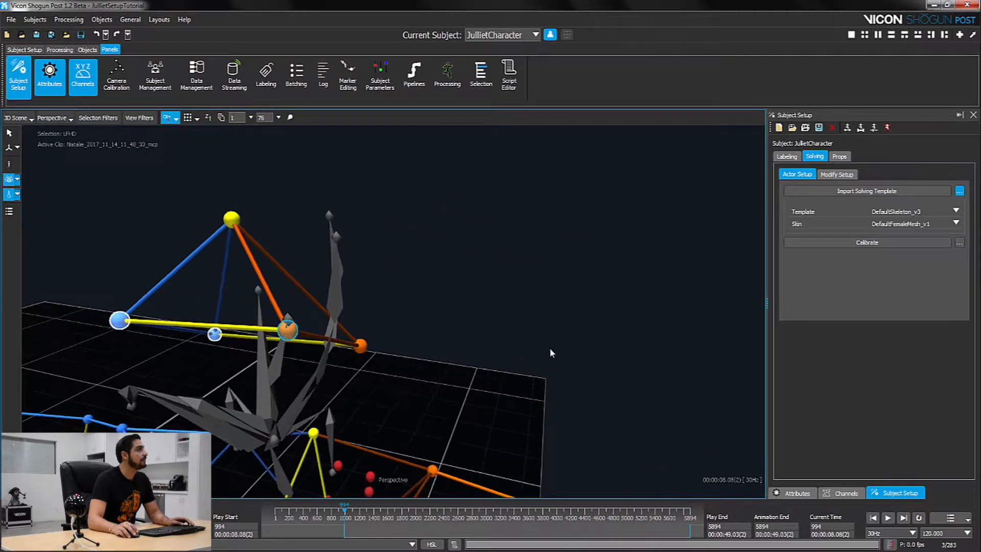
ctrl+click(360, 346)
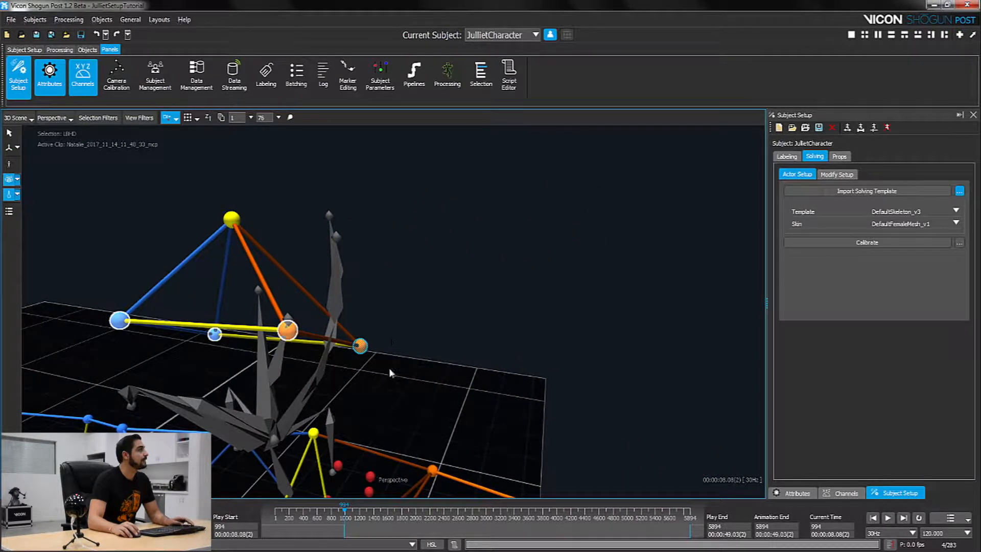
key(f)
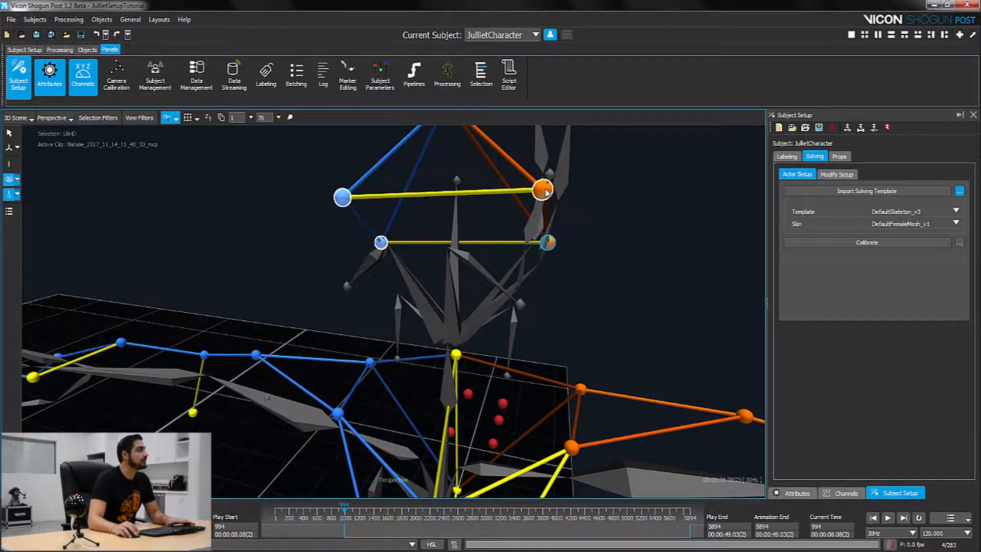
alt+drag(563, 322, 471, 277)
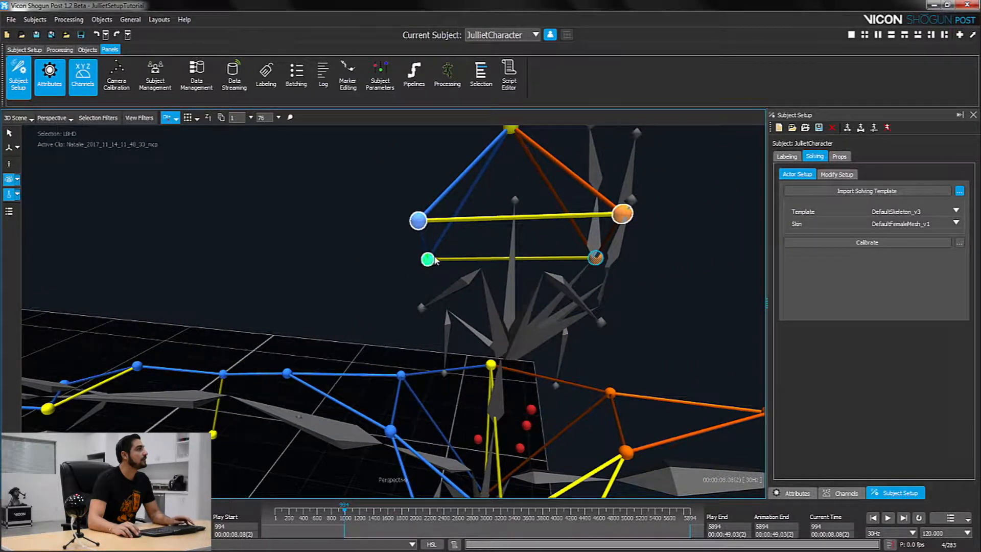
click(469, 274)
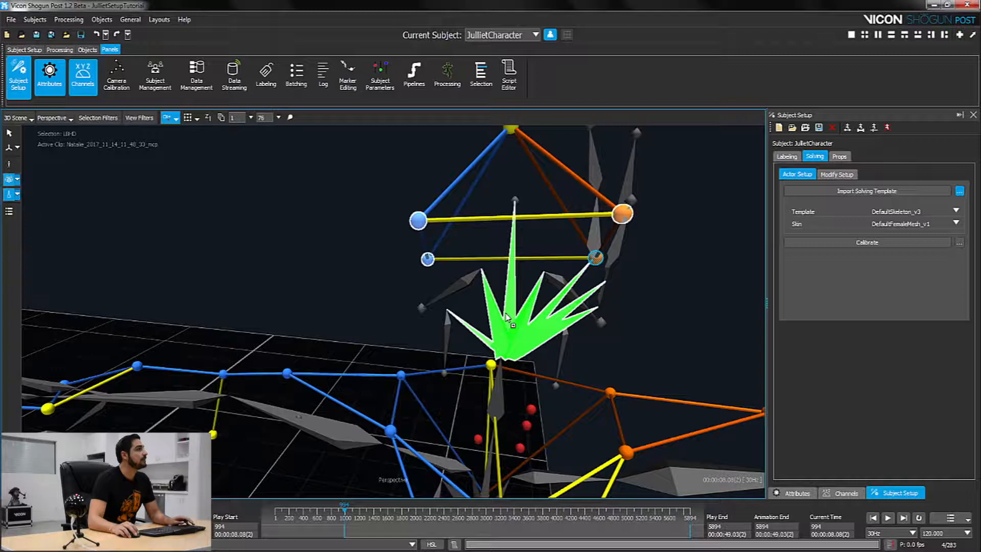
click(507, 314)
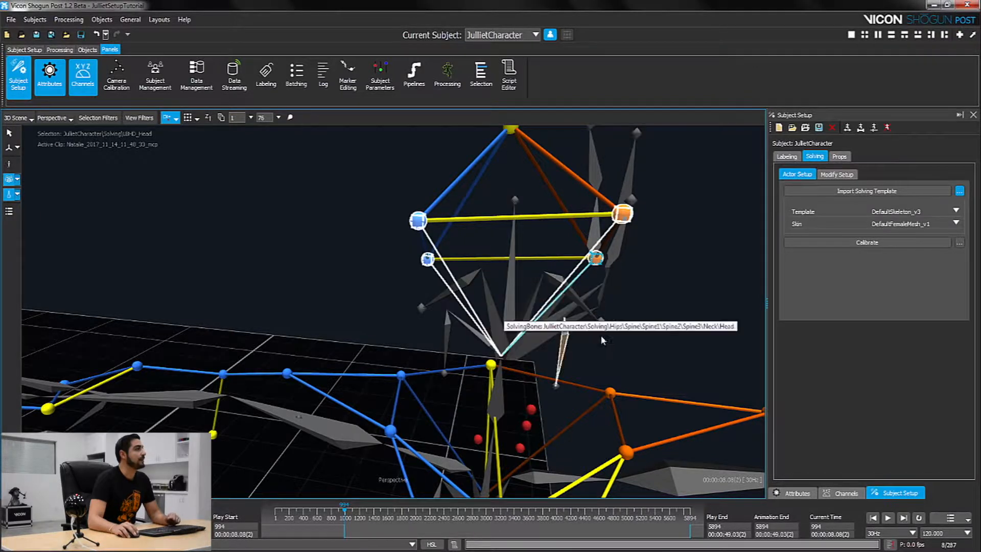
- Try to attach the LBSH and LFSH markers to the LeftShoulder bone with the head markers still selected, and undo the attachment
alt+right_drag(679, 227, 604, 296)
alt+middle_drag(604, 296, 579, 305)
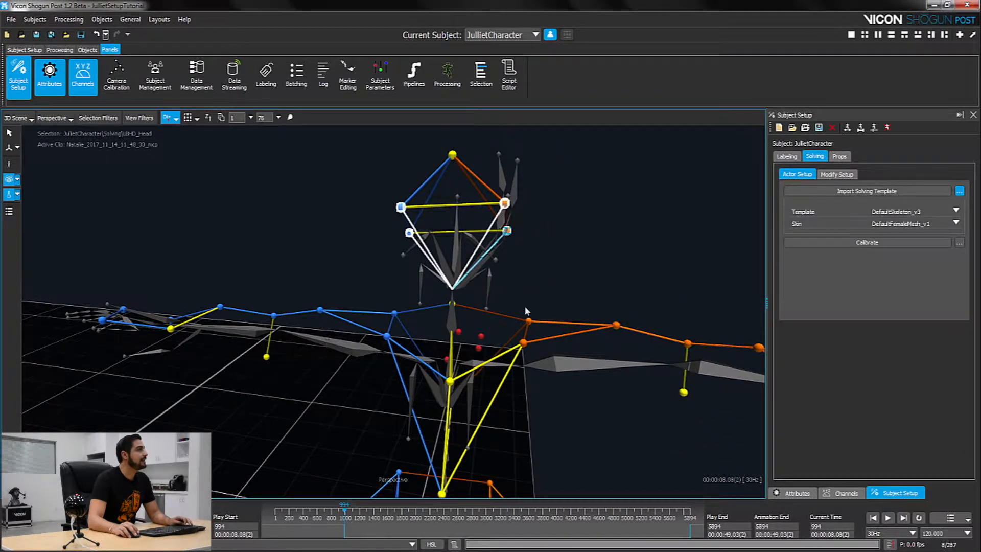
alt+right_drag(525, 307, 507, 278)
alt+middle_drag(508, 278, 512, 293)
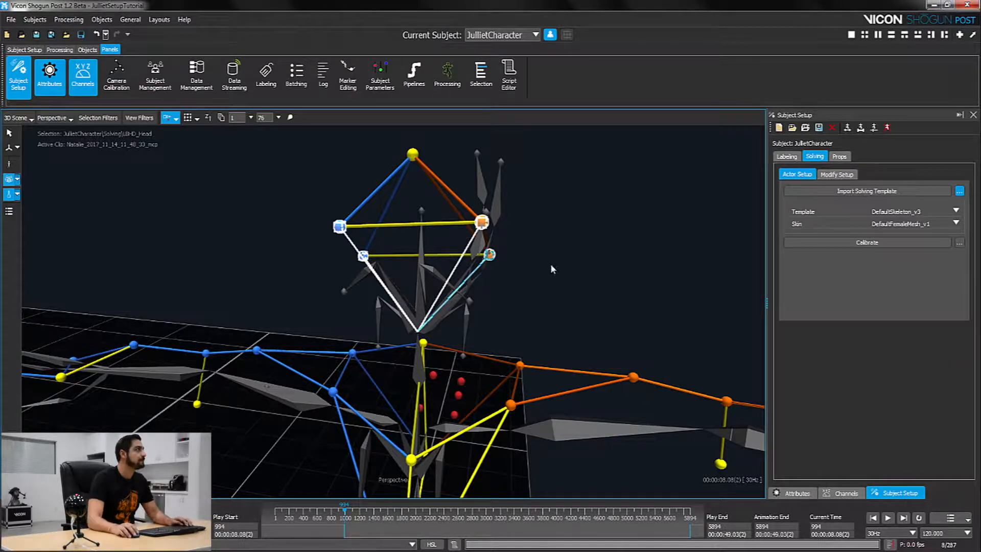
middle_drag(550, 263, 551, 248)
middle_drag(484, 258, 554, 255)
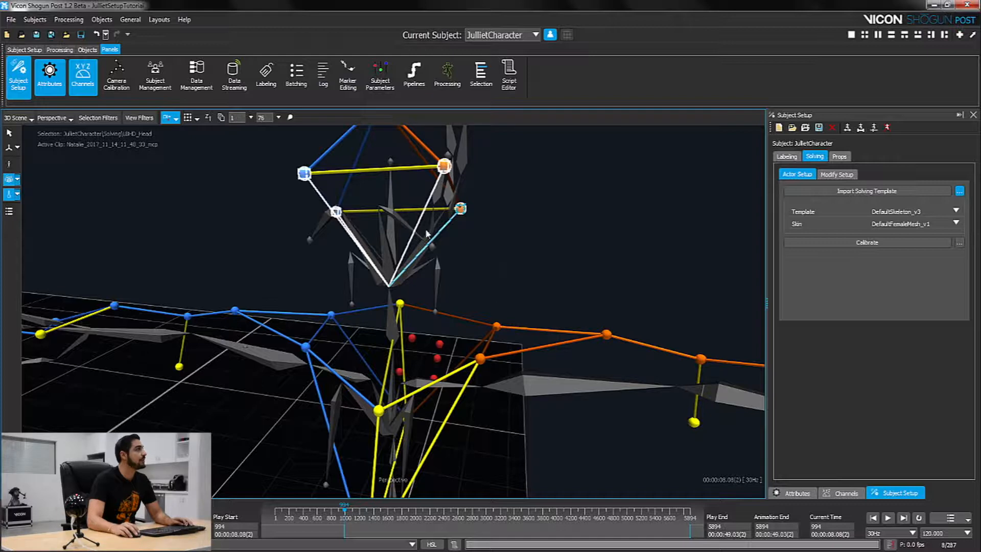
click(496, 327)
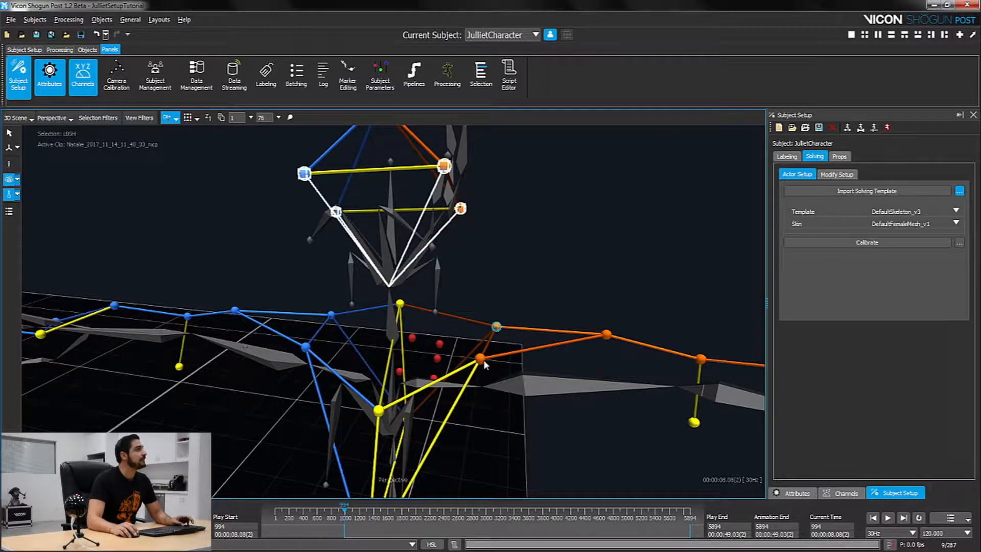
click(481, 359)
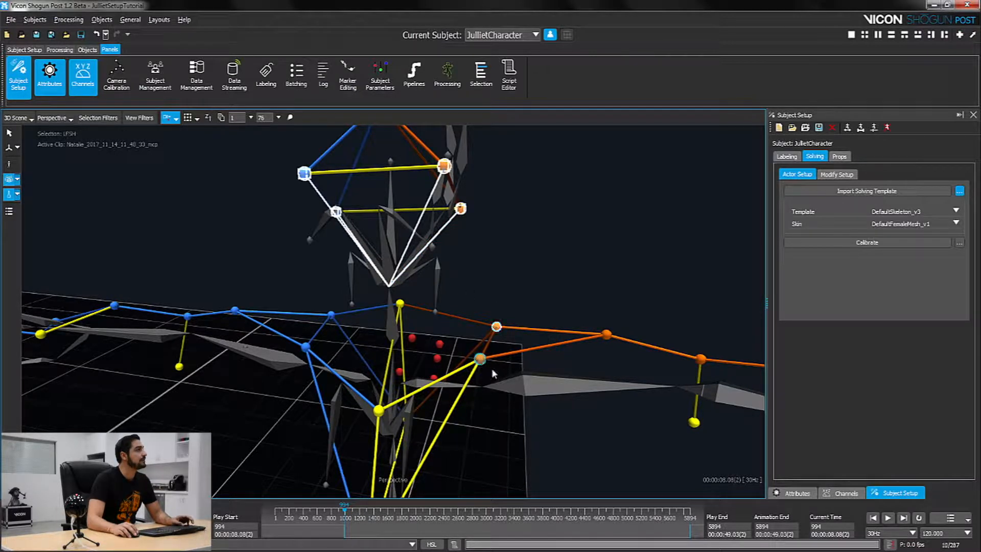
click(429, 387)
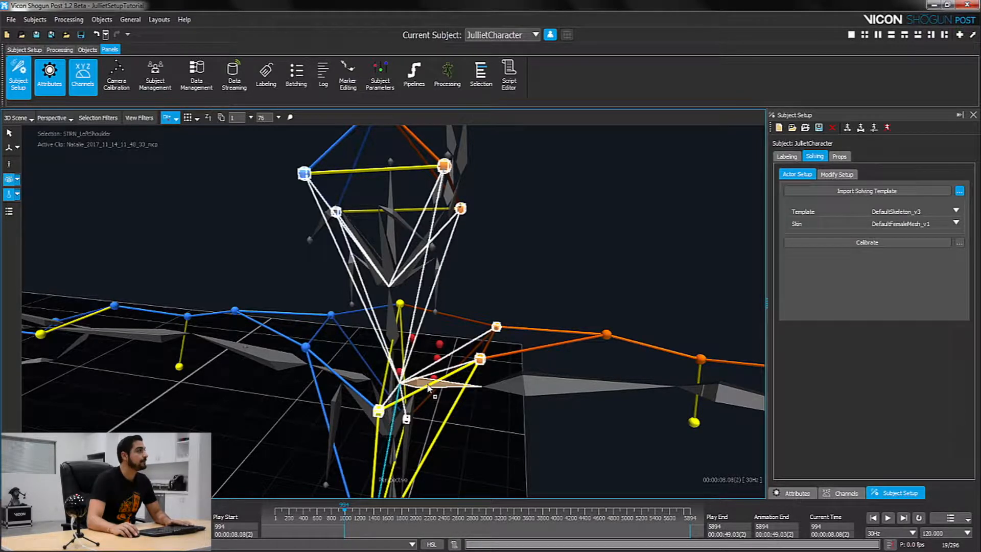
alt+drag(512, 440, 510, 439)
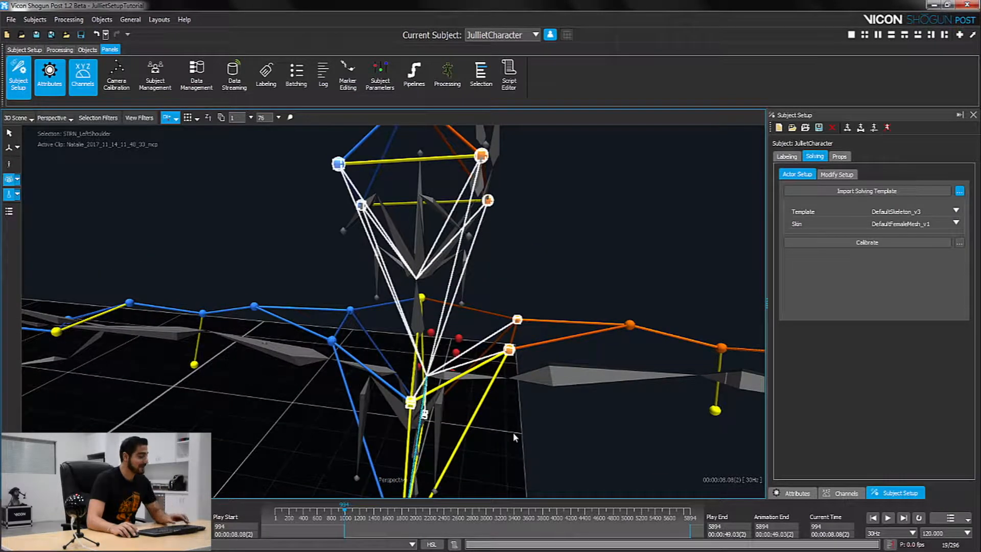
key(ctrl+z)
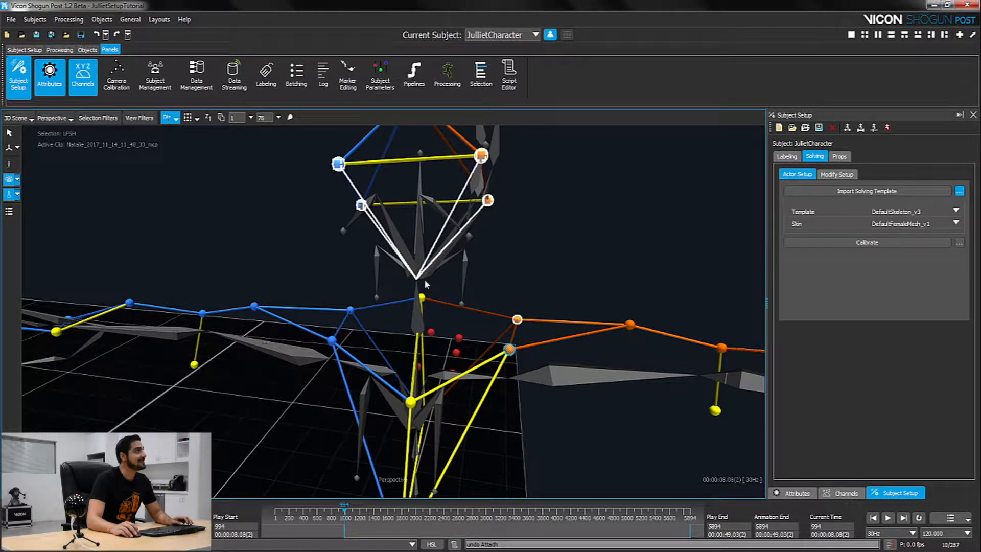
- Clear the selection and attach only the LBSH and LFSH shoulder markers to the LeftShoulder solving bone
click(540, 248)
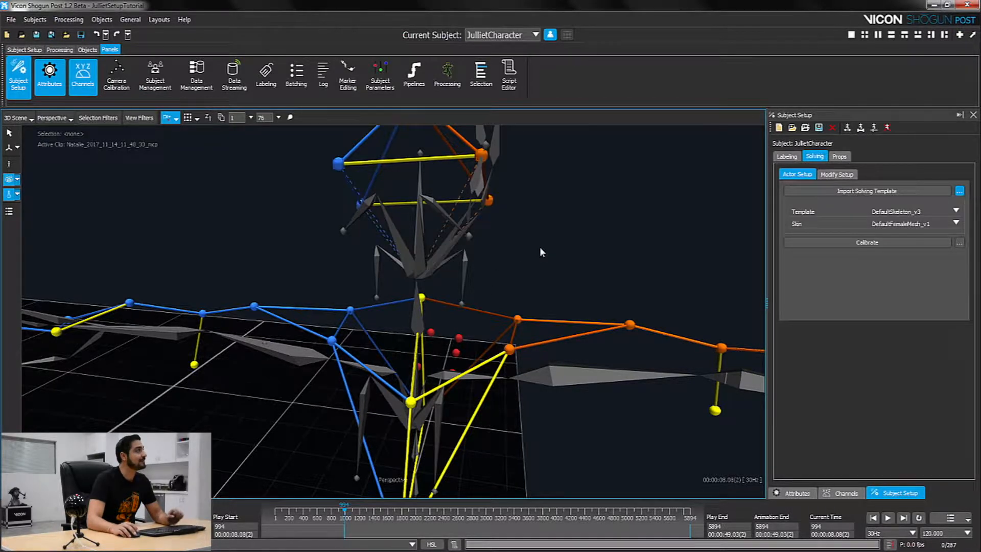
click(517, 319)
ctrl+click(509, 351)
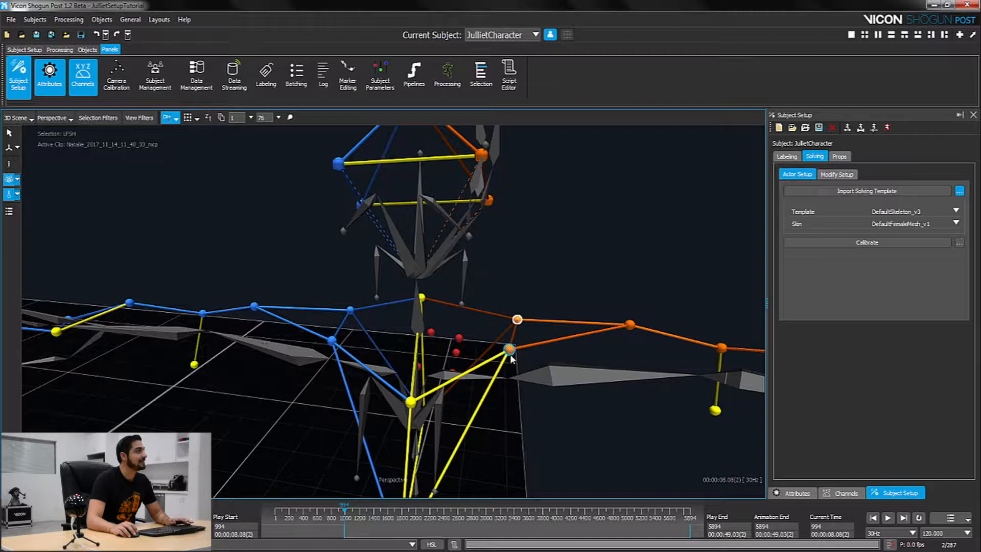
click(461, 377)
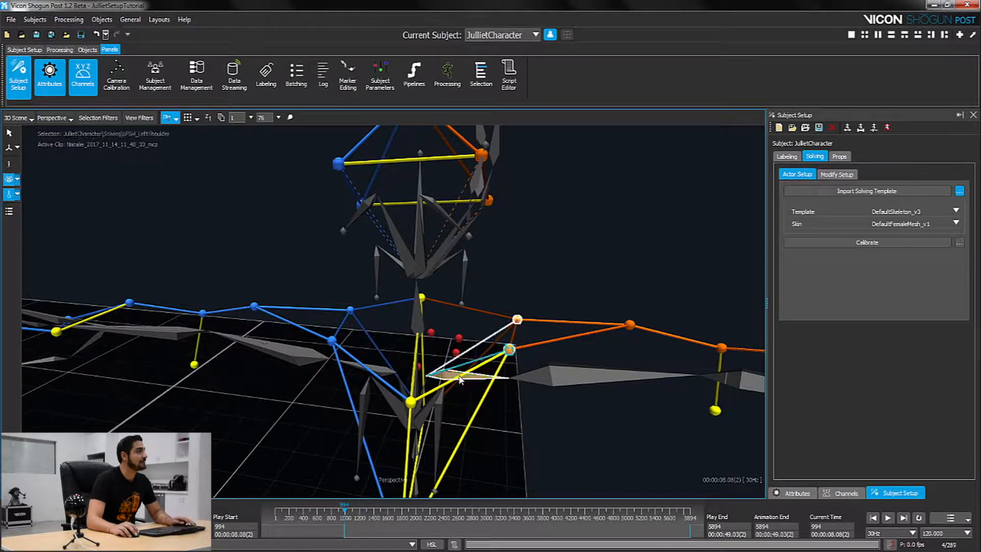
- Attach the upper-arm marker LUPA and both left elbow markers to the LeftArm solving bone
alt+drag(532, 402, 481, 362)
click(437, 310)
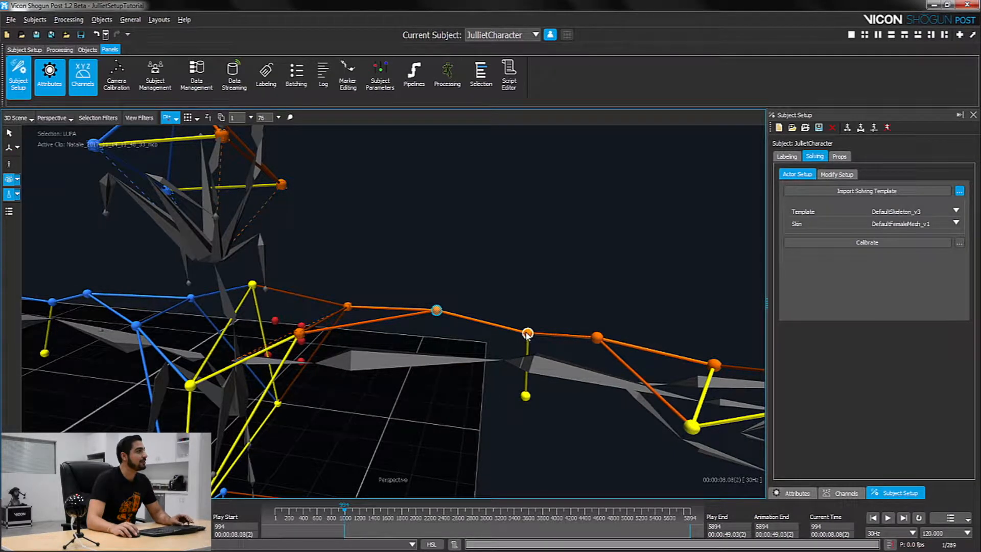
shift+click(527, 333)
shift+click(525, 398)
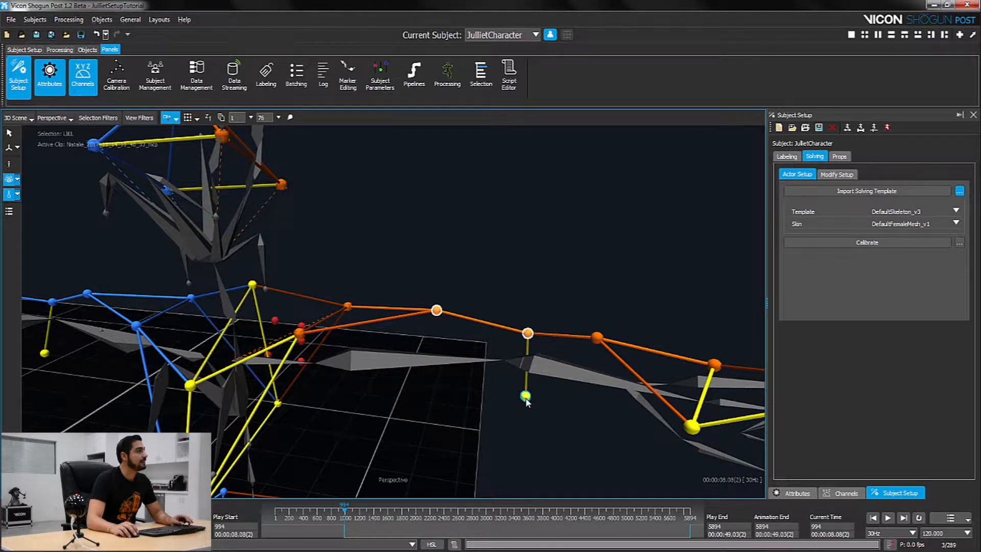
click(415, 362)
- Attach the forearm marker LFRM and the wrist markers LOWR and LIWR to the LeftForeArm solving bone
alt+drag(463, 394, 464, 421)
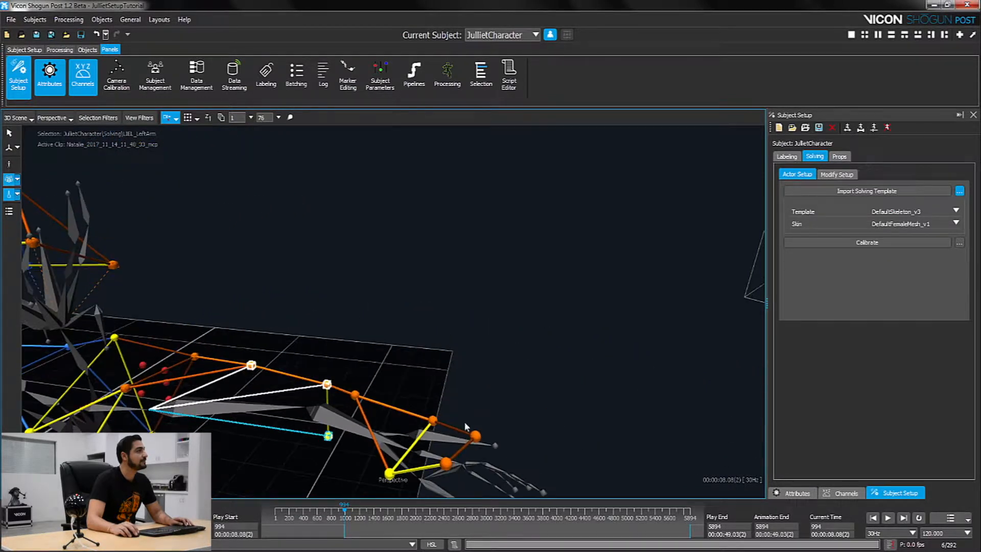
click(356, 395)
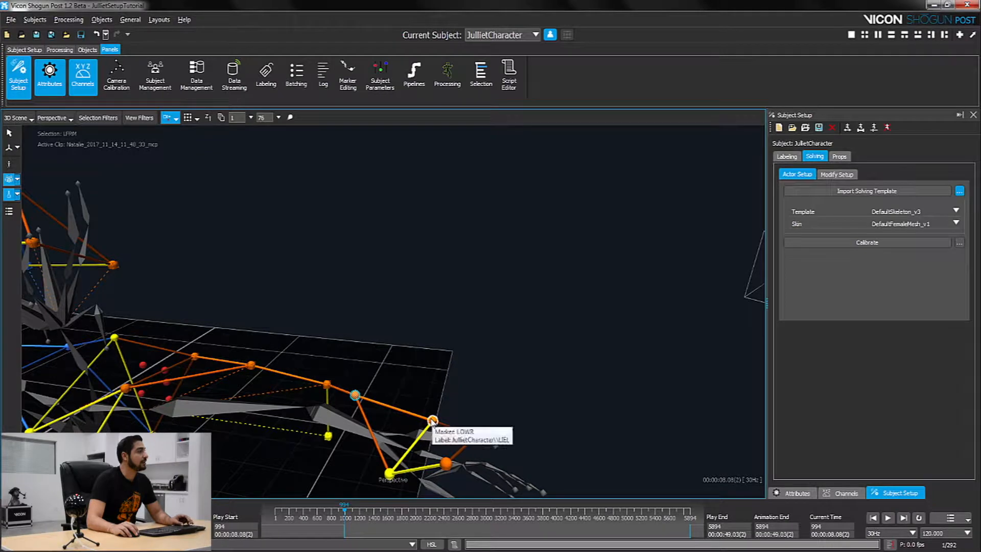
ctrl+click(432, 419)
ctrl+click(389, 472)
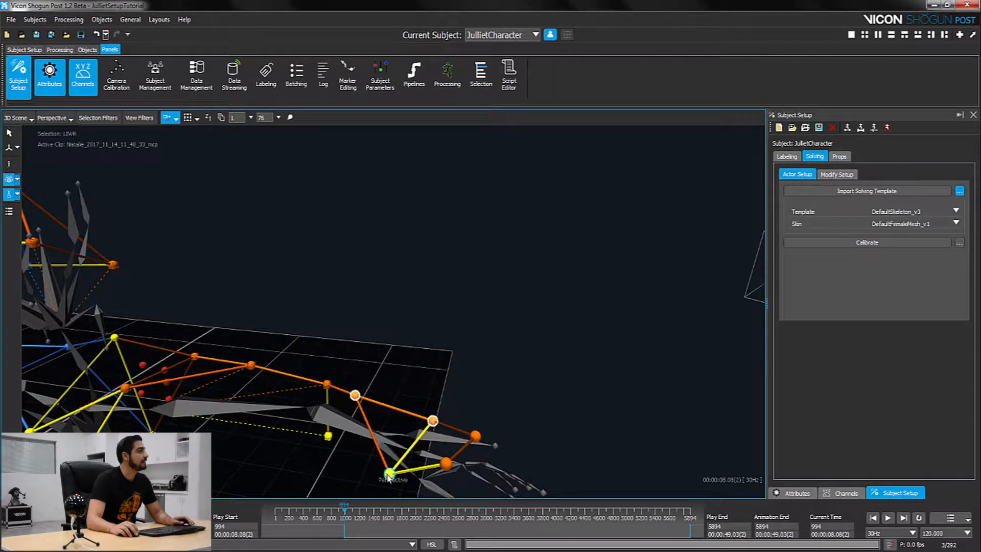
click(353, 430)
- Show the attributes of the LUPA_LeftArm solving constraint on the left upper arm
alt+drag(375, 368, 394, 361)
alt+middle_drag(394, 361, 416, 347)
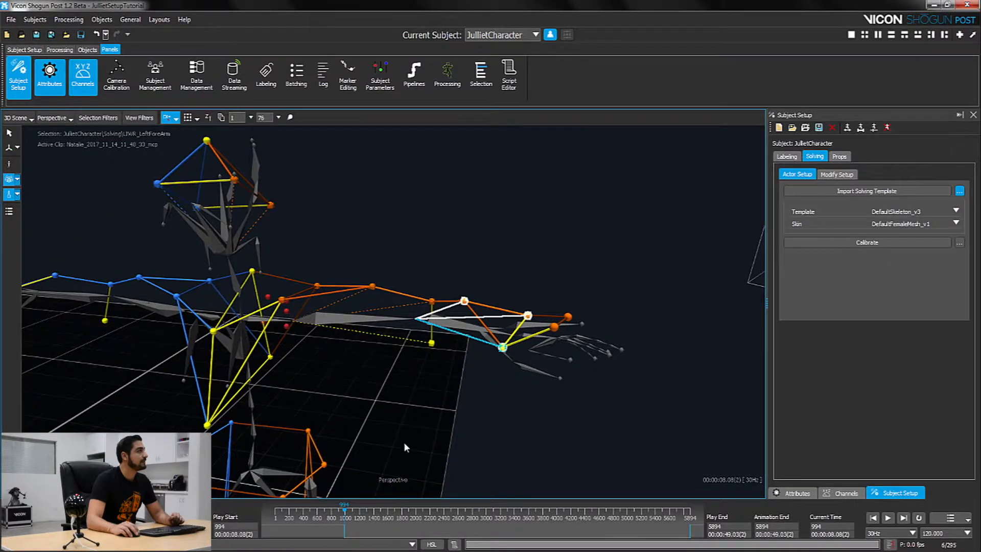
alt+drag(405, 447, 434, 429)
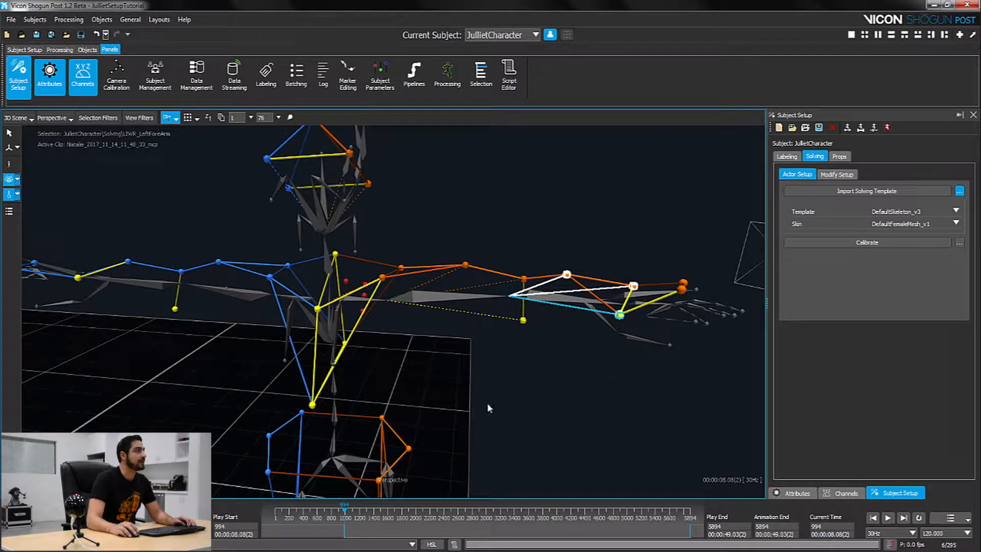
alt+right_drag(479, 407, 470, 351)
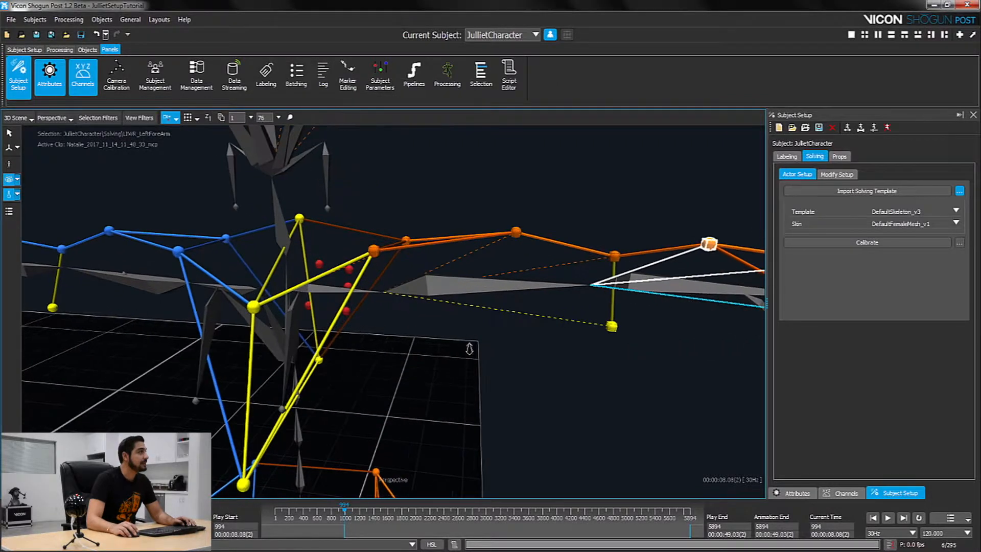
alt+middle_drag(470, 351, 483, 360)
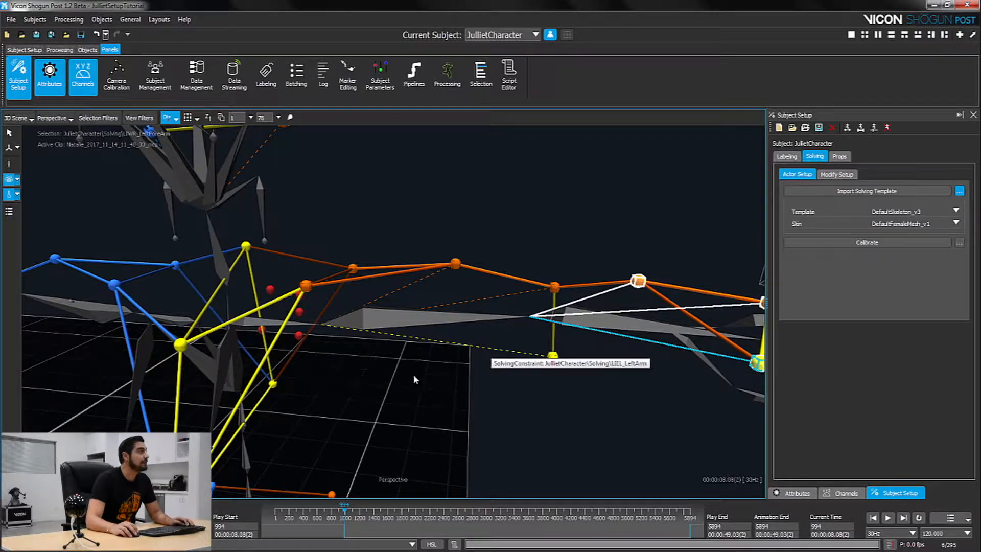
alt+middle_drag(413, 376, 416, 382)
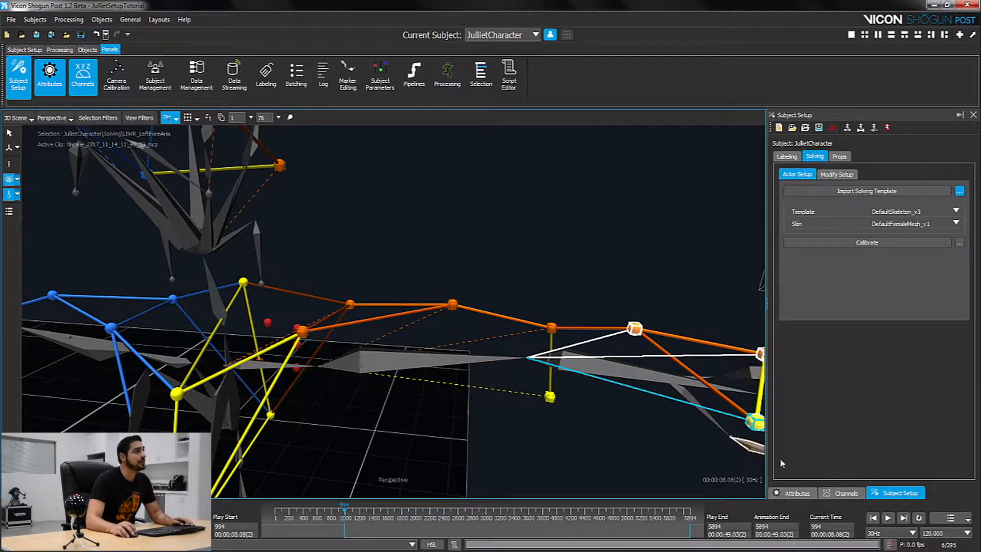
click(794, 493)
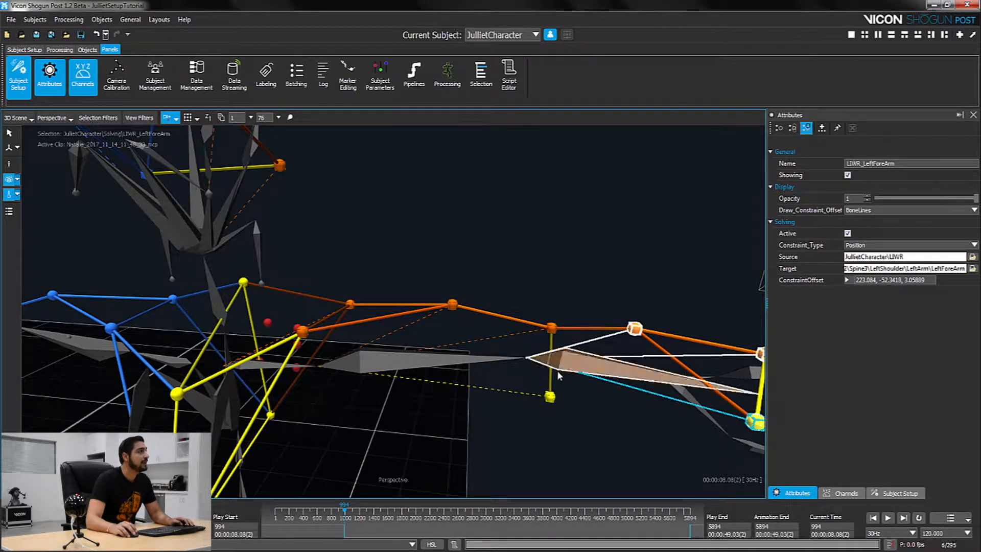
click(453, 307)
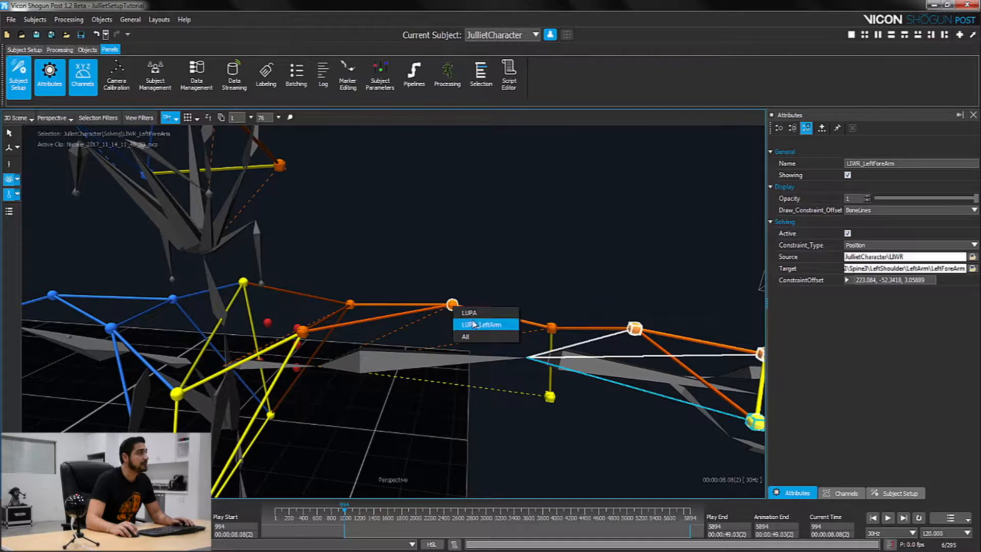
click(476, 320)
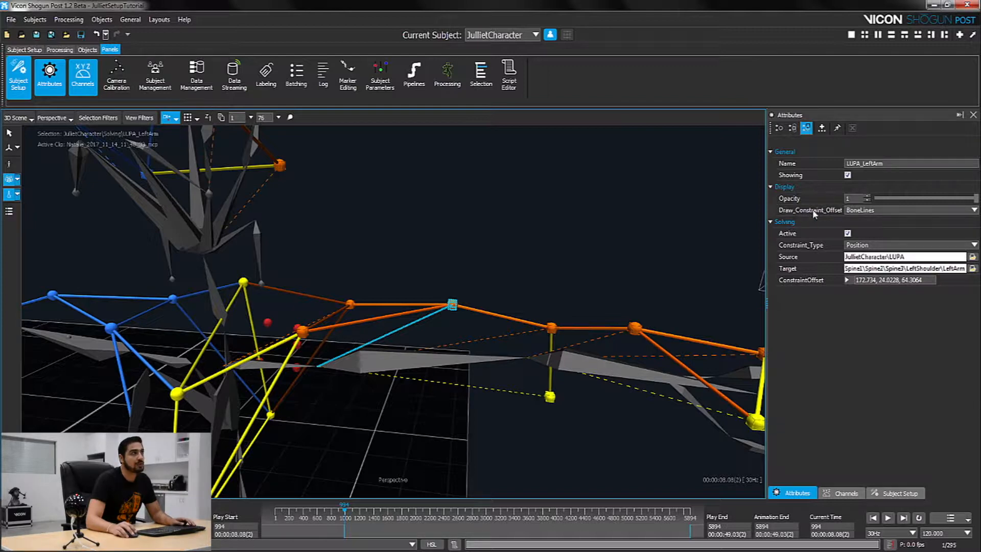
- Review the draw options for the LUPA_LeftArm constraint's offset and keep BoneLines
click(862, 211)
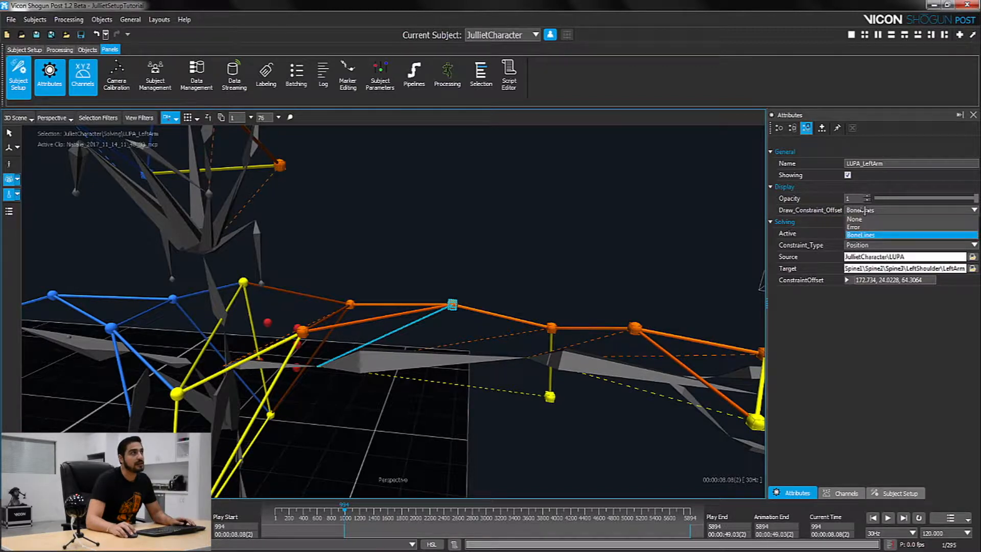
click(872, 236)
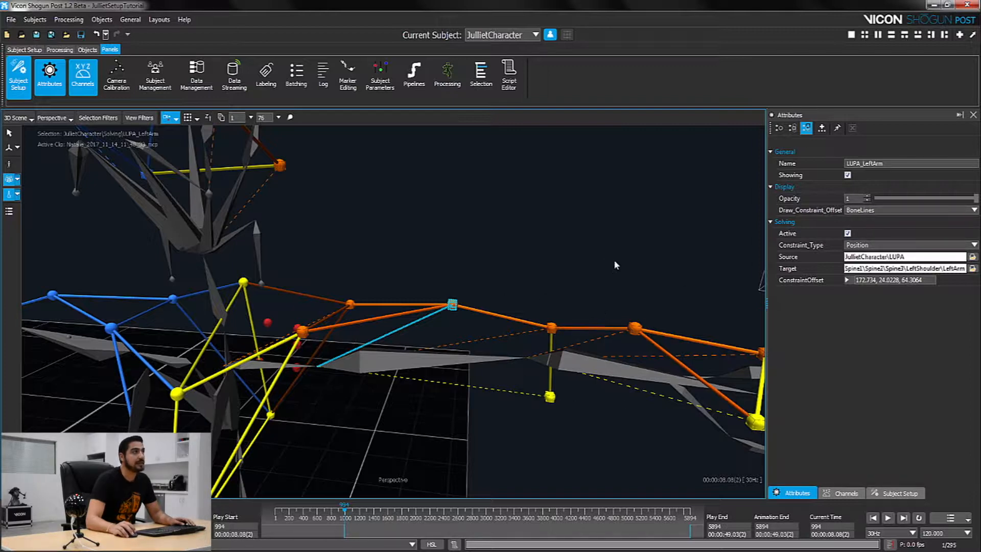
- Clear the selection and attach both left hand markers, including LIHAND, to the LeftHand solving bone
alt+drag(614, 263, 551, 256)
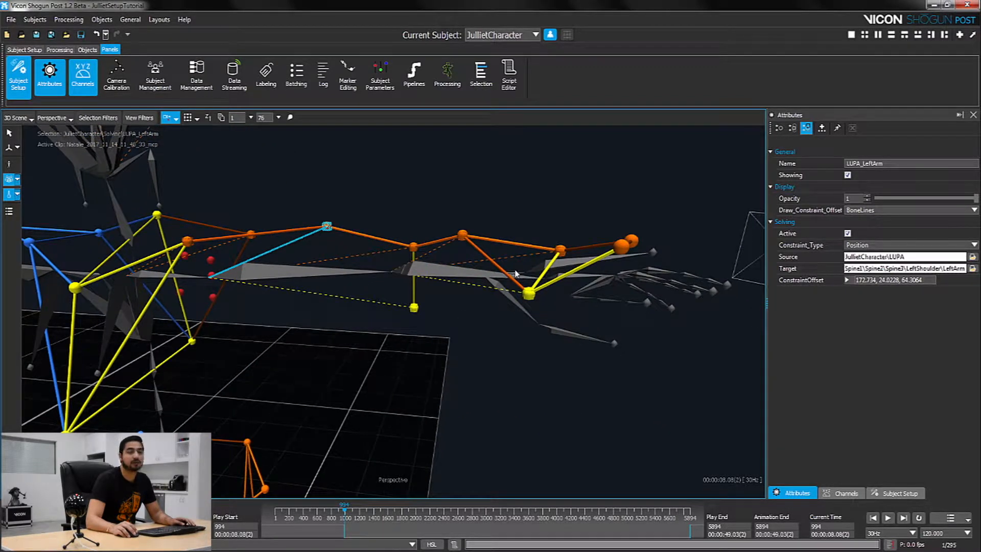
mouse_move(555, 344)
alt+mouse_down()
mouse_move(558, 357)
mouse_move(606, 301)
mouse_move(604, 269)
mouse_move(571, 254)
mouse_move(580, 290)
mouse_move(553, 305)
alt+mouse_up()
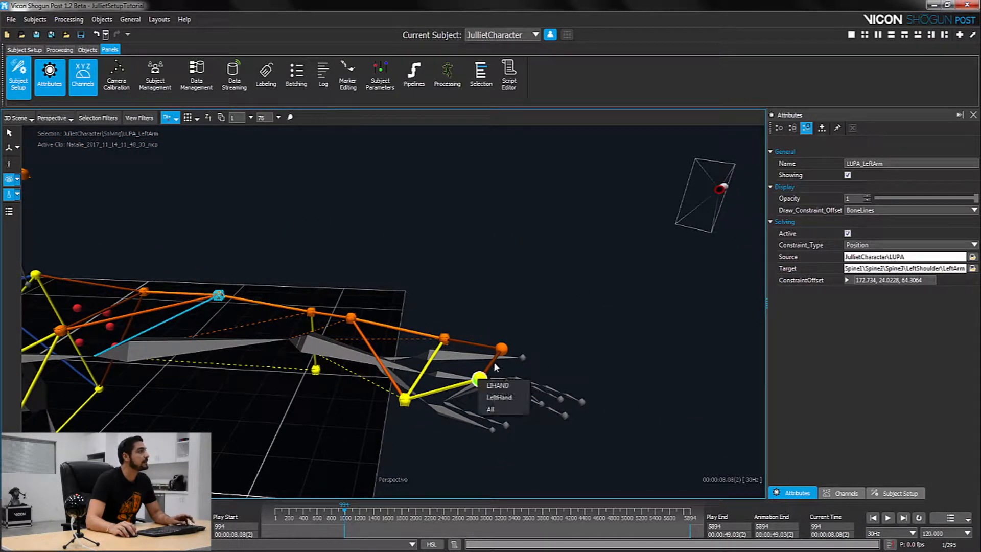
click(529, 322)
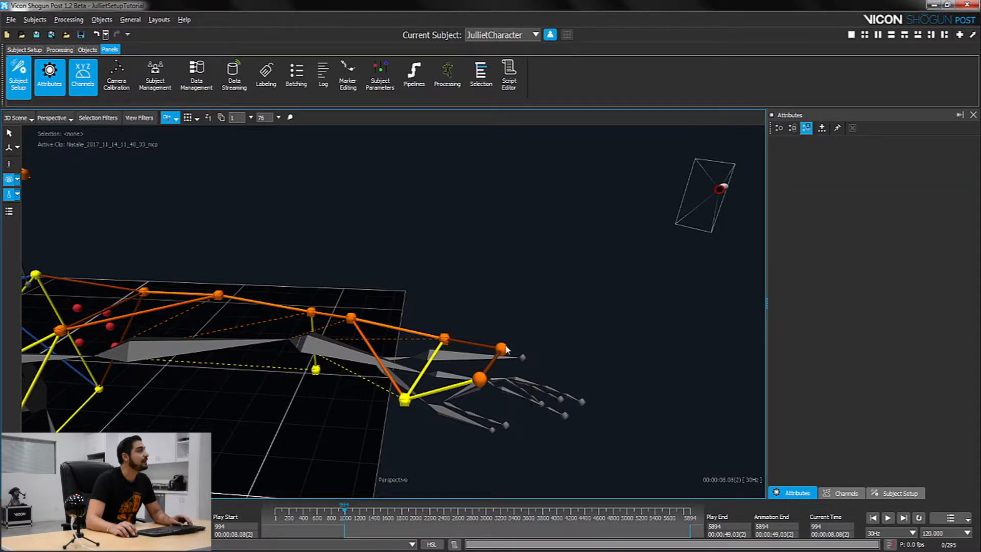
click(503, 349)
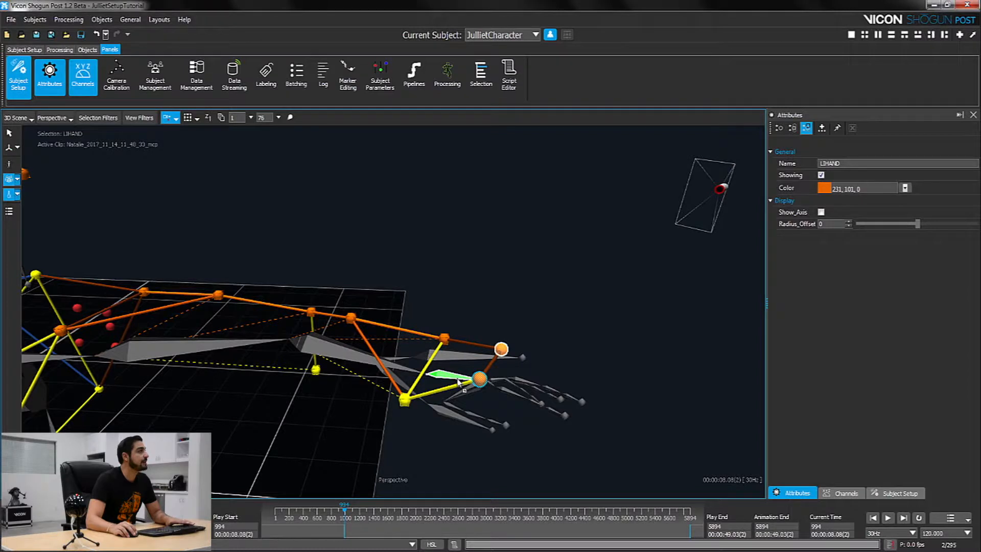
click(458, 381)
- Attach the right shoulder, arm, forearm and hand markers to the matching right-side solving bones
scroll(432, 362, down, 3)
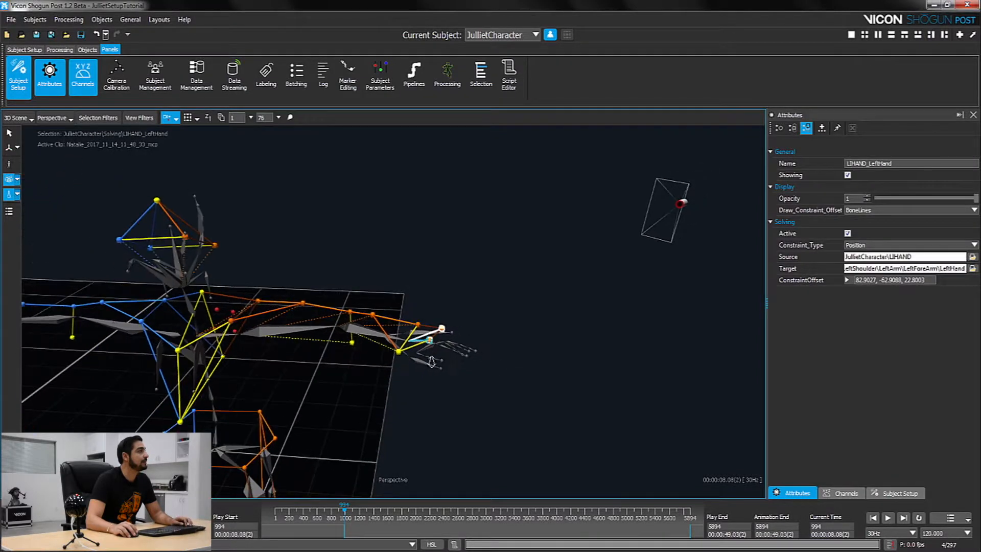
alt+middle_drag(432, 361, 408, 353)
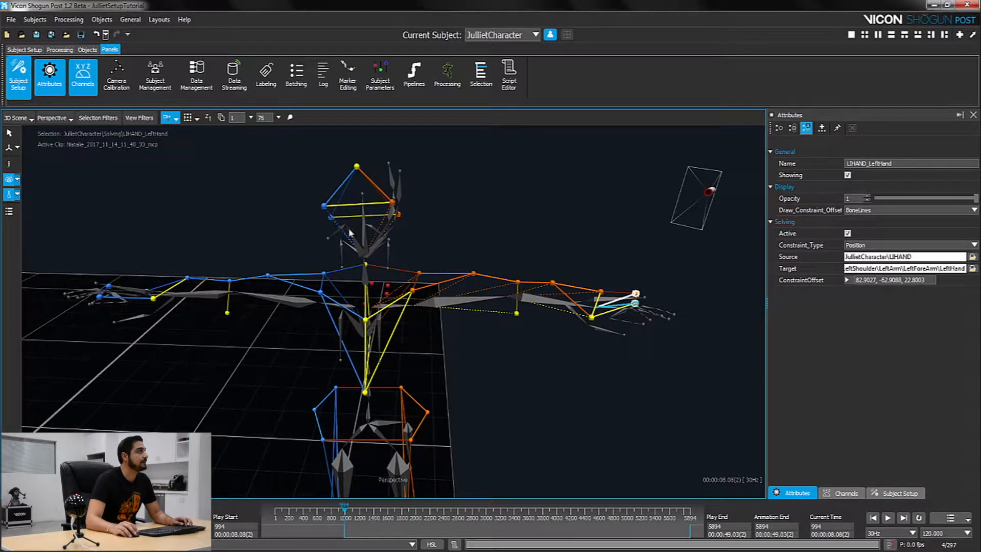
alt+middle_drag(348, 373, 361, 372)
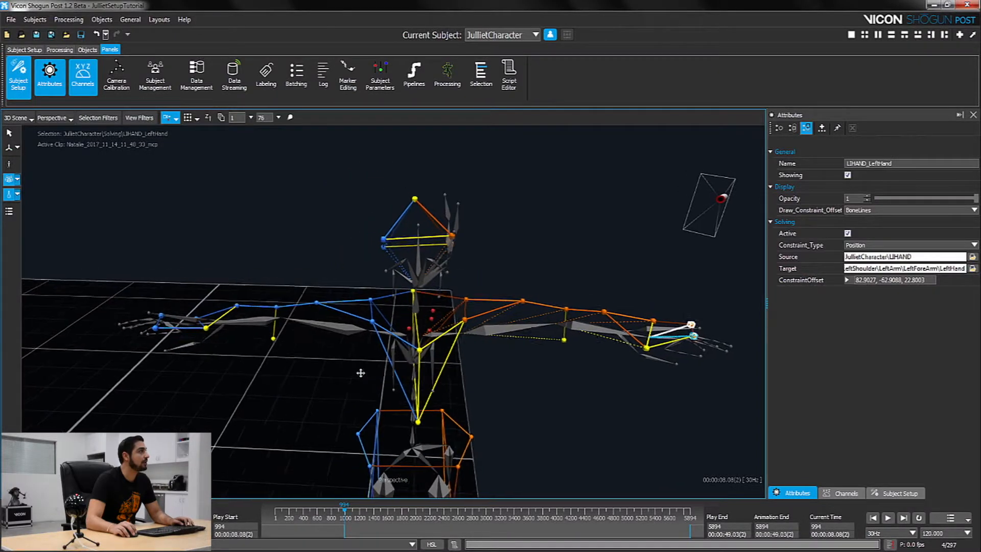
alt+right_drag(361, 372, 358, 256)
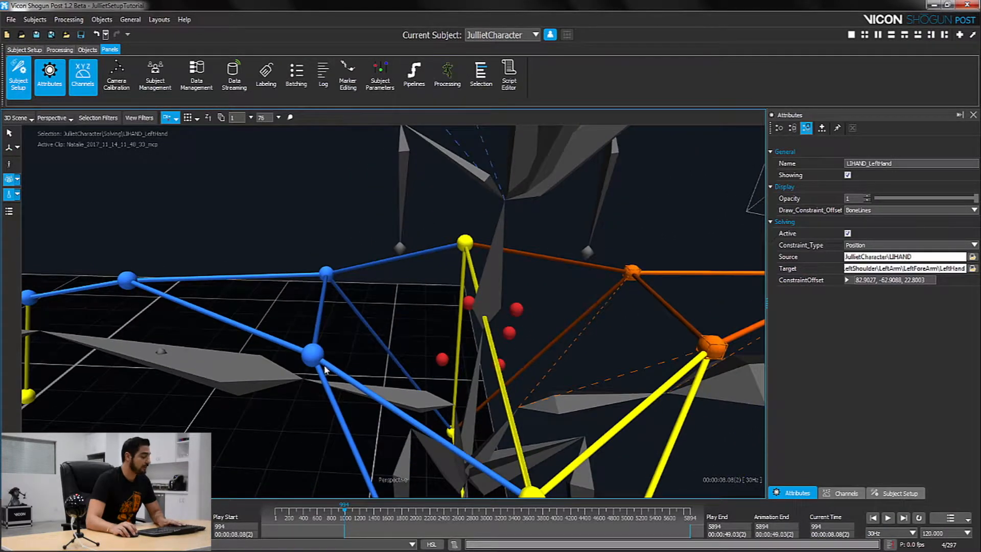
mouse_move(319, 359)
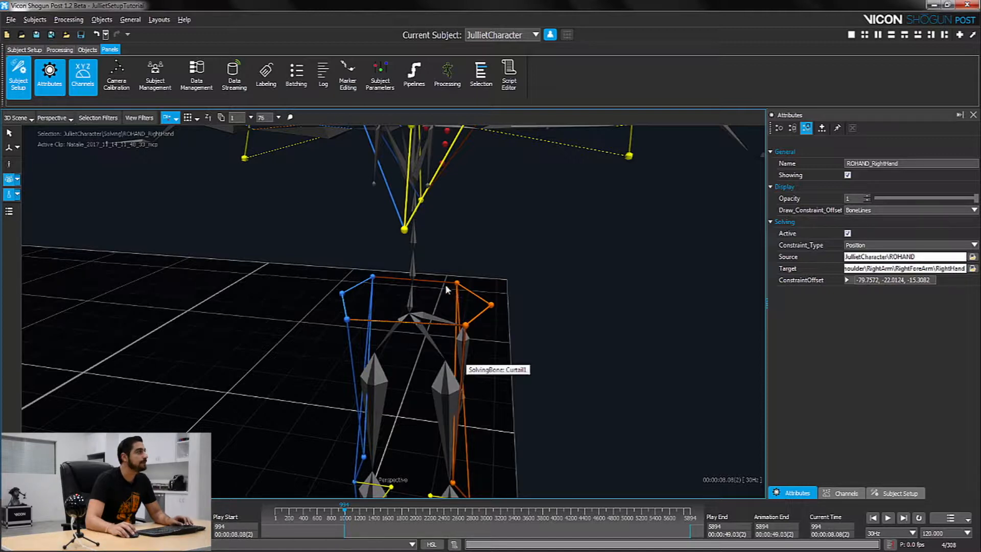
- Attach the six waist markers around the pelvis to the Hips solving bone and examine their constraints
drag(449, 272, 496, 330)
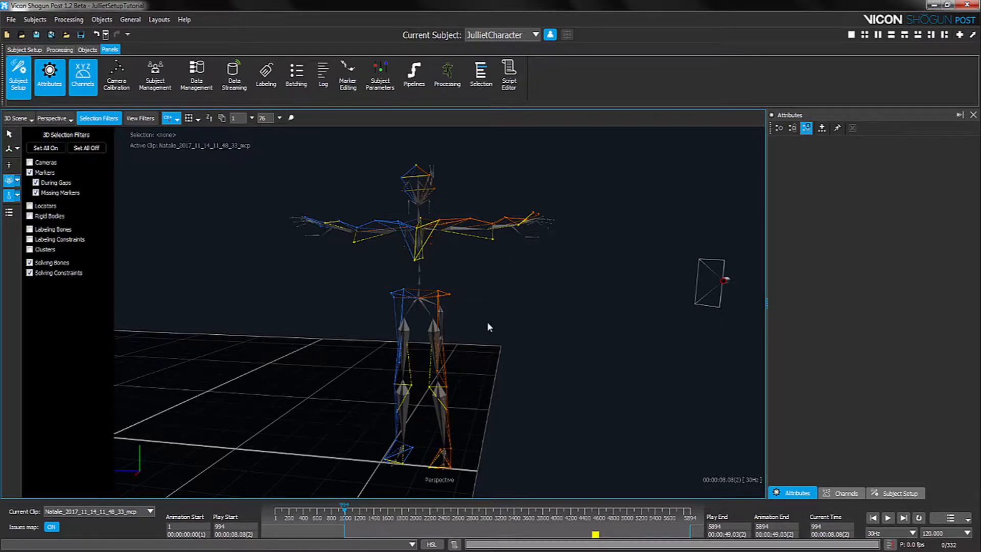
right_drag(344, 372, 417, 276)
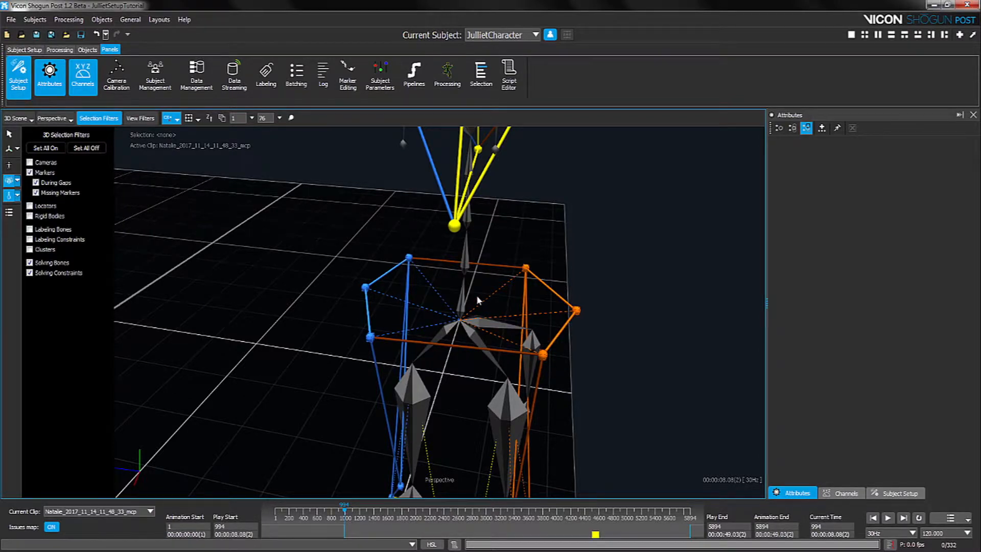
drag(313, 283, 326, 264)
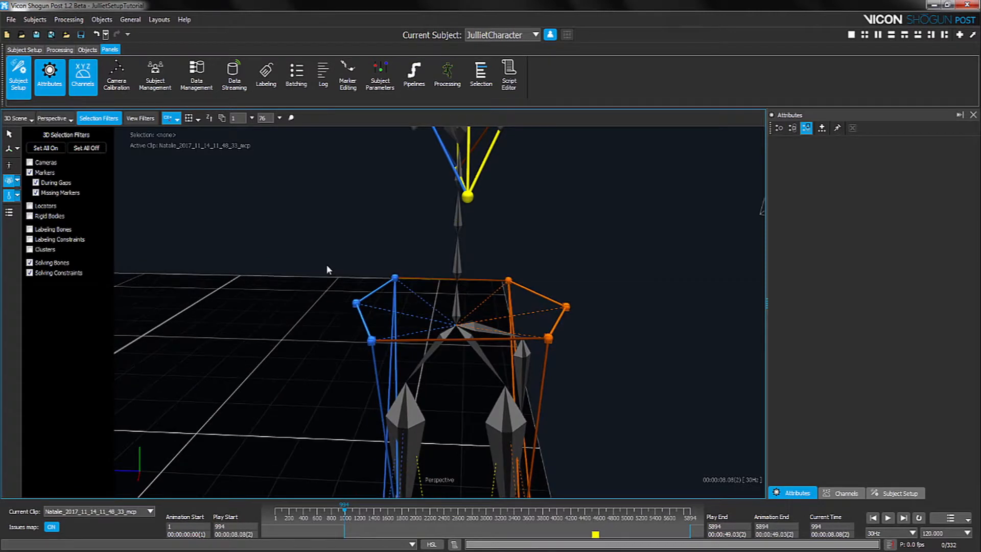
drag(275, 289, 387, 280)
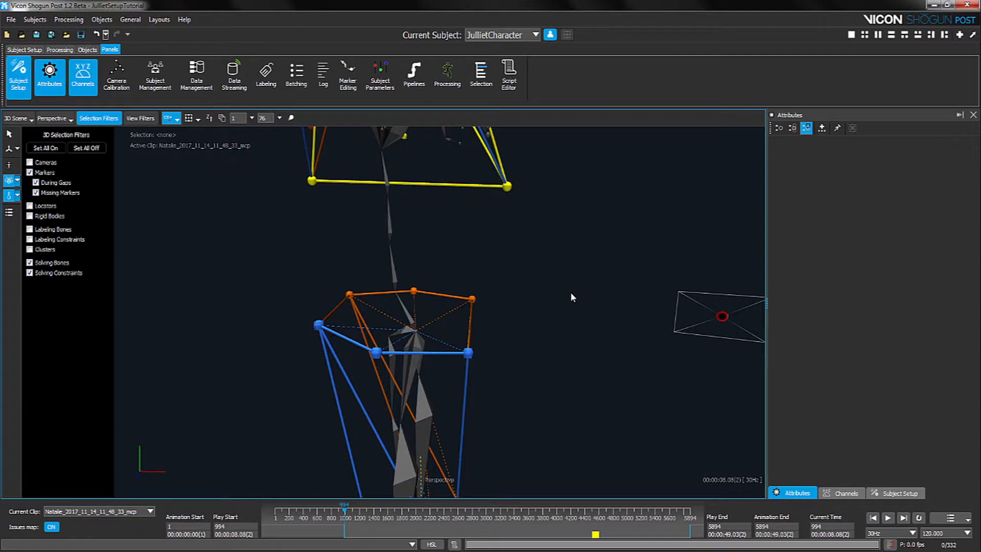
middle_drag(521, 250, 452, 274)
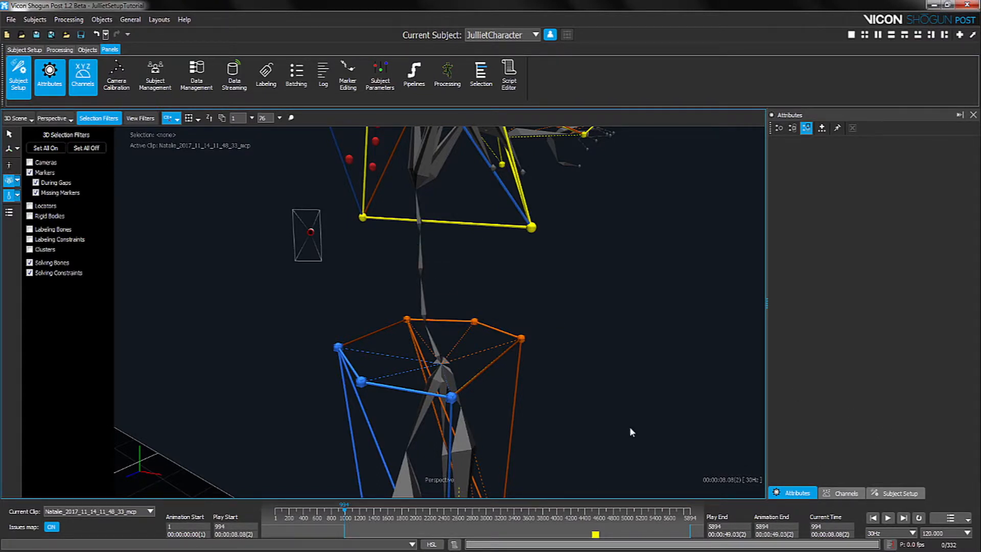
alt+drag(483, 255, 494, 253)
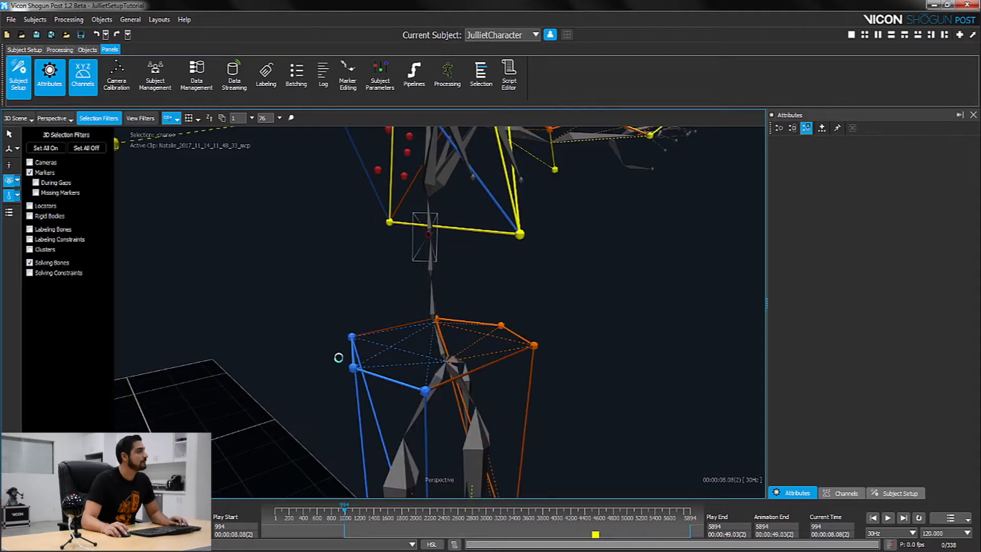
- Attach all six waist markers, including RFWT, LBWT and RBWT, to the Spine1 solving bone and clear the selection
click(353, 368)
click(424, 390)
click(443, 407)
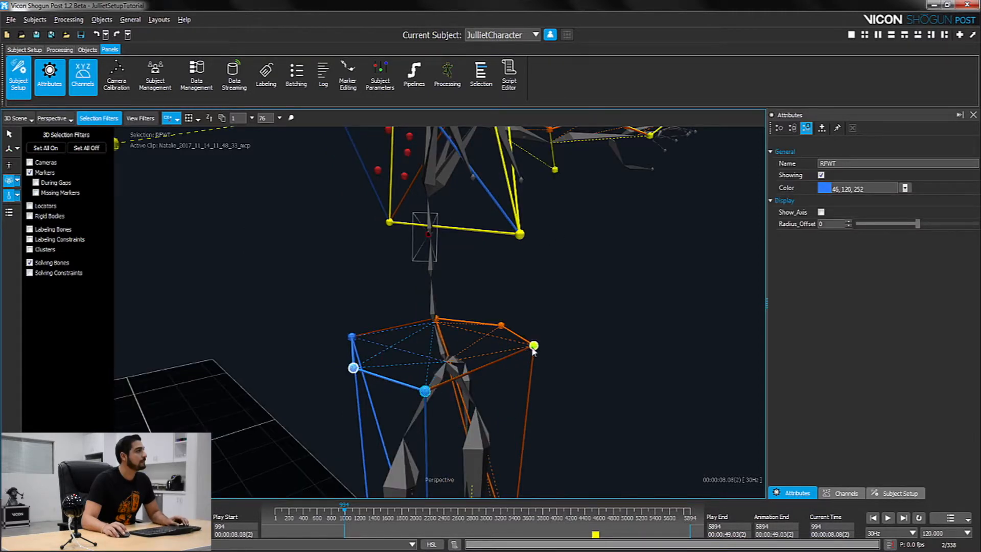
ctrl+click(533, 346)
ctrl+click(500, 325)
ctrl+click(435, 319)
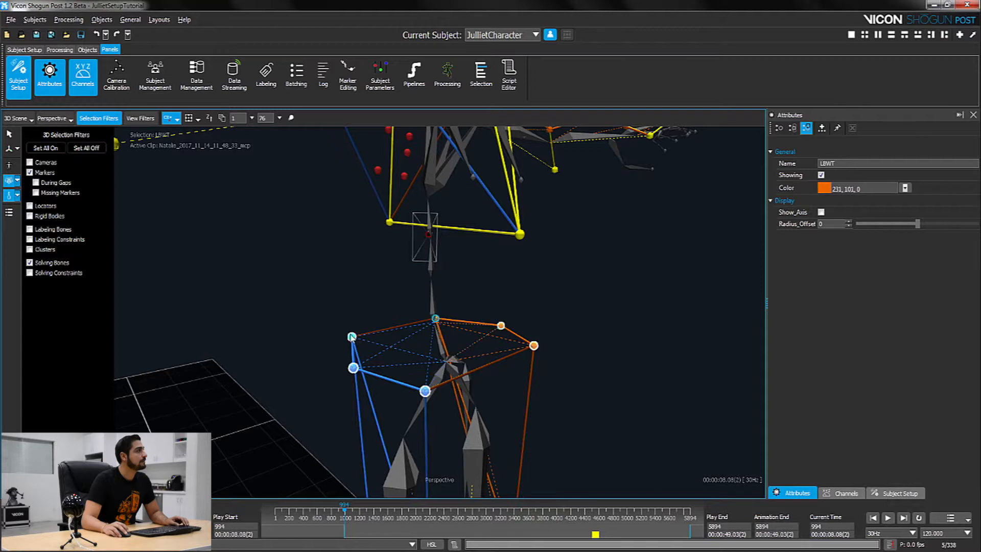
click(433, 266)
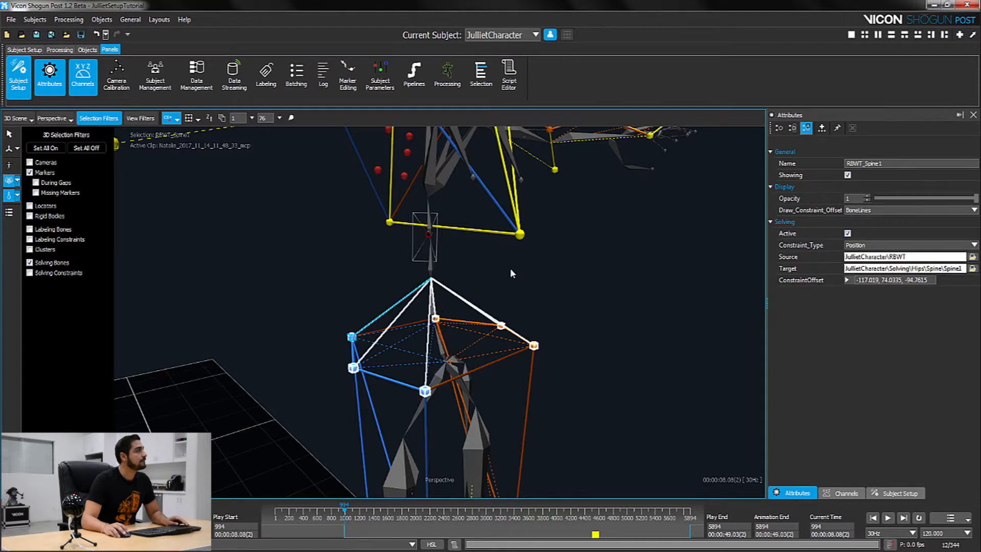
click(516, 281)
drag(578, 325, 517, 330)
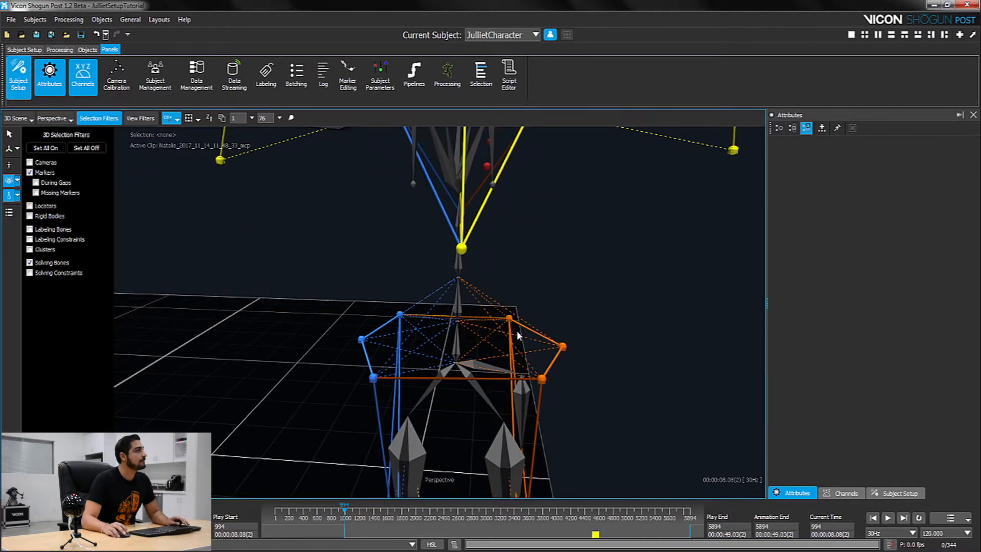
click(509, 321)
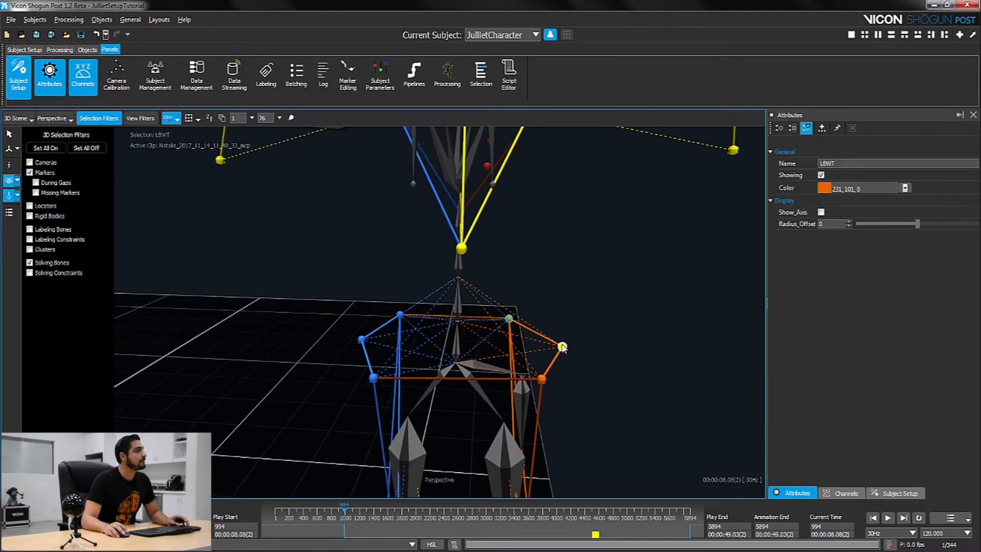
drag(567, 339, 521, 328)
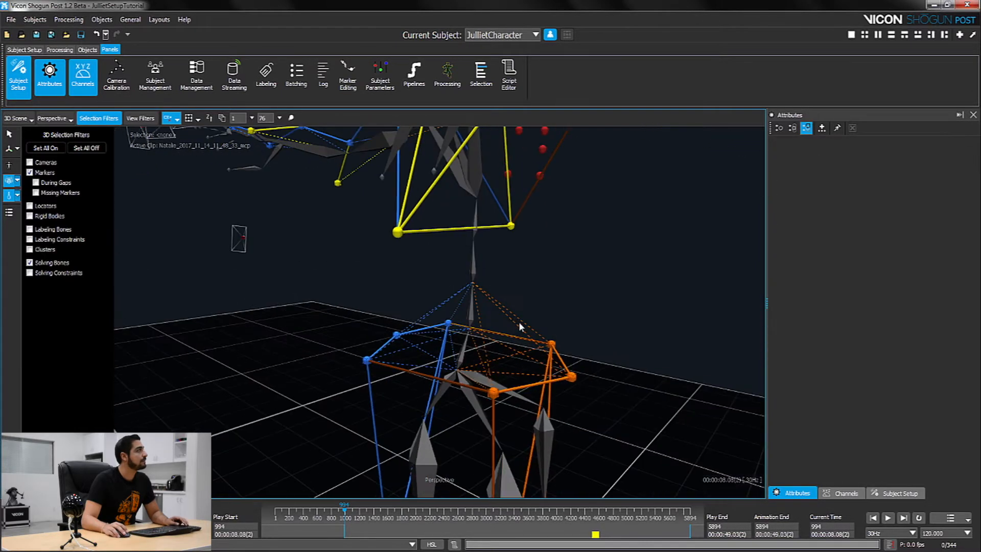
- Attach all six waist markers to the Spine2 solving bone and clear the selection
click(493, 392)
shift+click(571, 377)
alt+drag(611, 353, 483, 362)
shift+click(556, 373)
shift+click(530, 358)
shift+click(515, 376)
shift+click(509, 356)
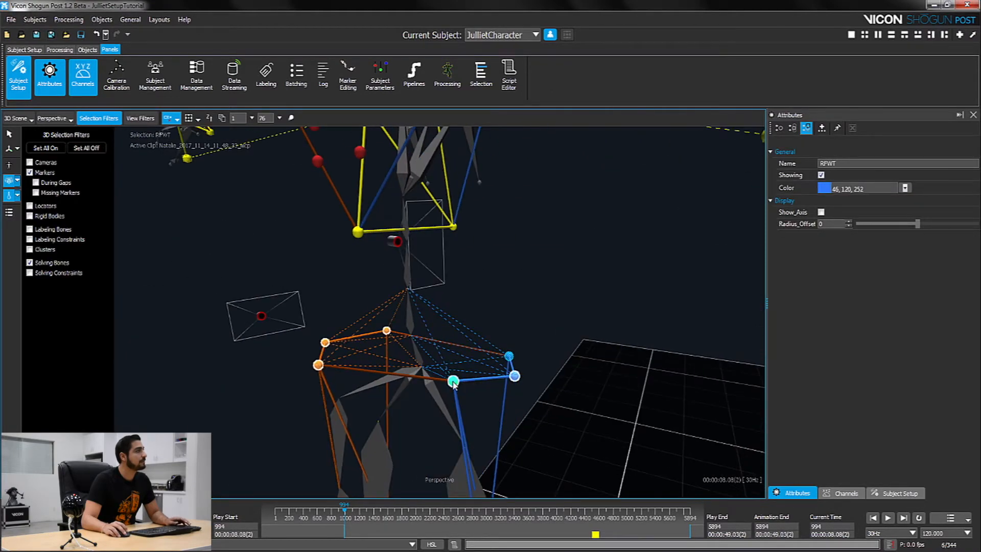
drag(403, 230, 405, 231)
alt+drag(501, 289, 371, 286)
click(286, 290)
- Attach the T10 and STRN torso markers to the Spine1 solving bone and also to the Spine bone
alt+drag(287, 290, 329, 312)
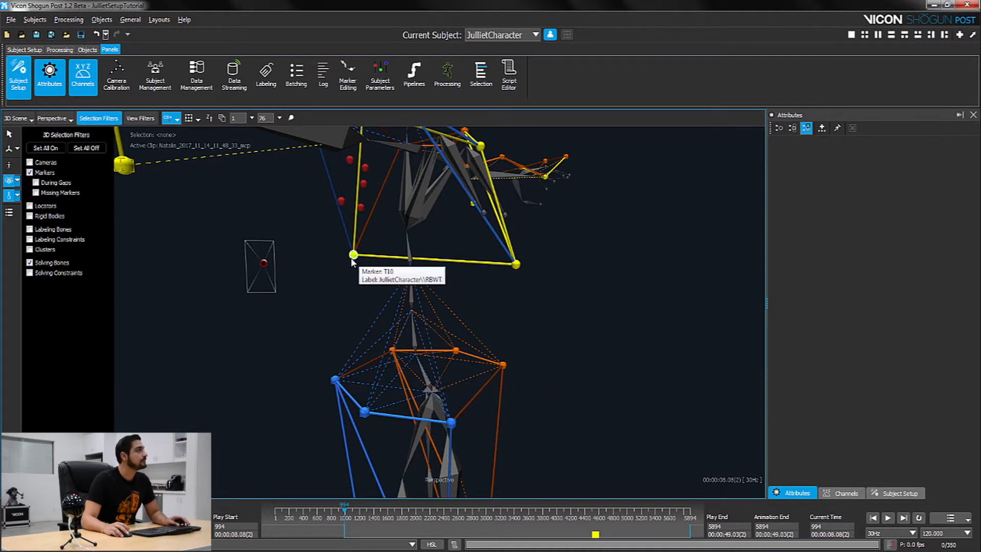
click(516, 264)
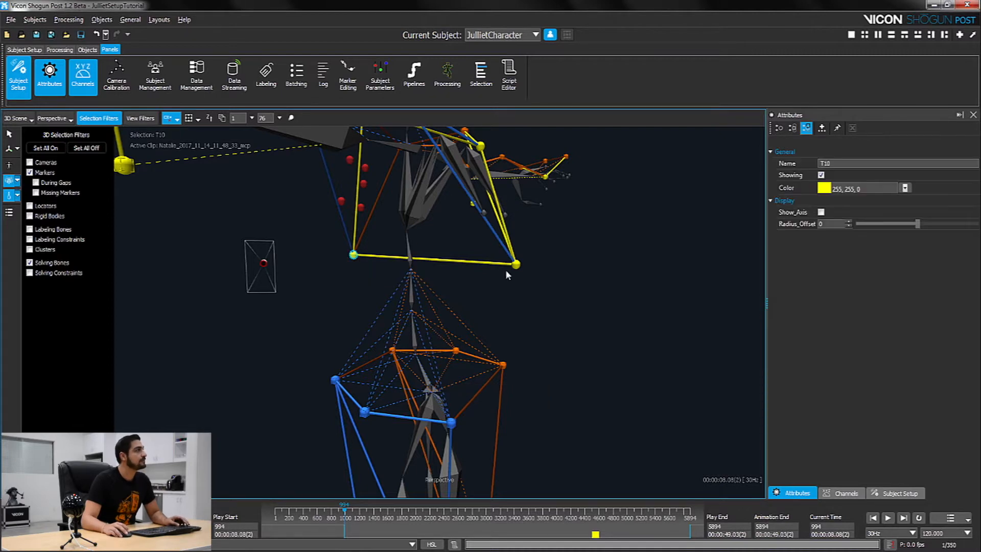
click(412, 301)
click(353, 254)
click(415, 327)
- Attach the STRN and T10 markers to the Spine2 solving bone and clear the selection
click(515, 264)
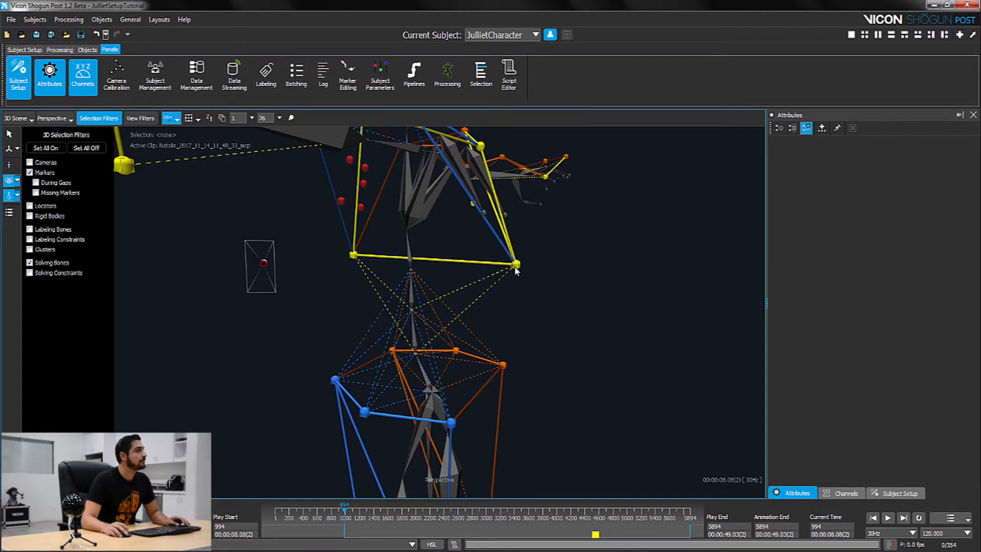
click(353, 256)
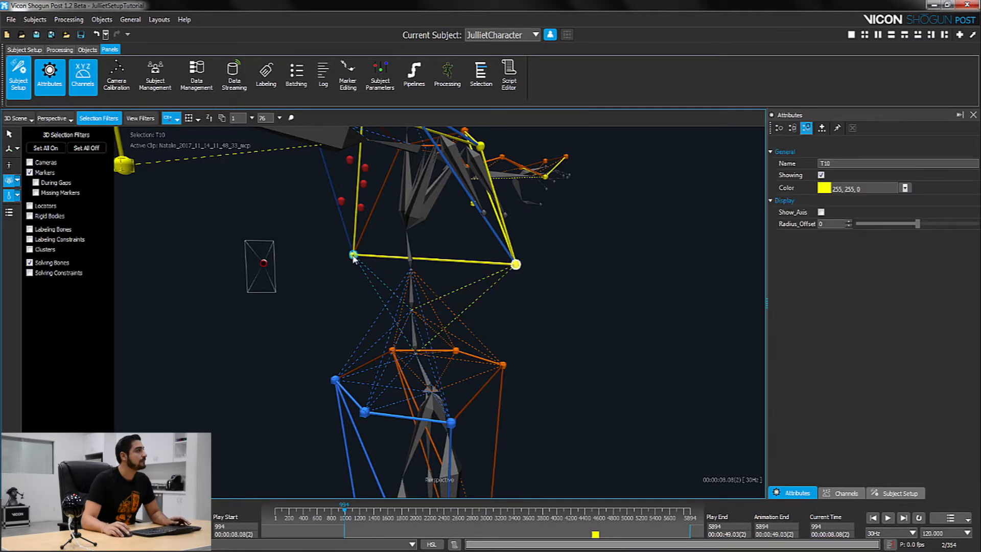
click(411, 262)
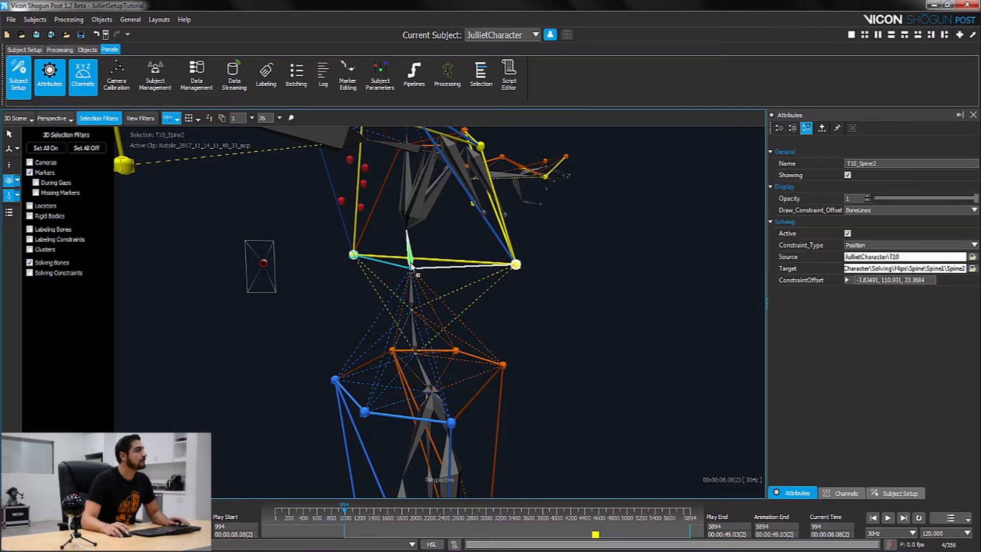
click(585, 328)
- Attach the upper torso markers C7, CLAV, STRN and T10 to the Spine3 solving bone
alt+drag(574, 328, 535, 378)
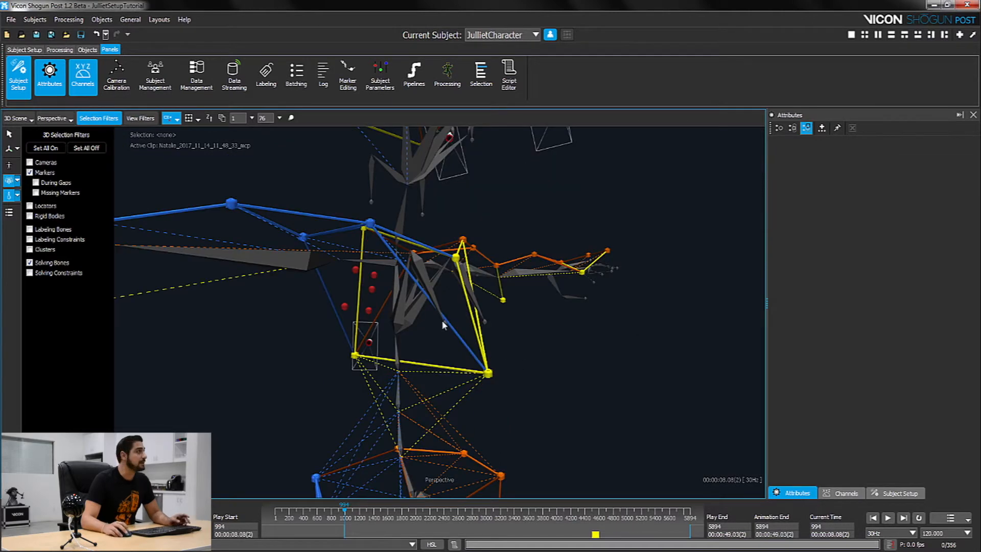
alt+drag(493, 324, 516, 345)
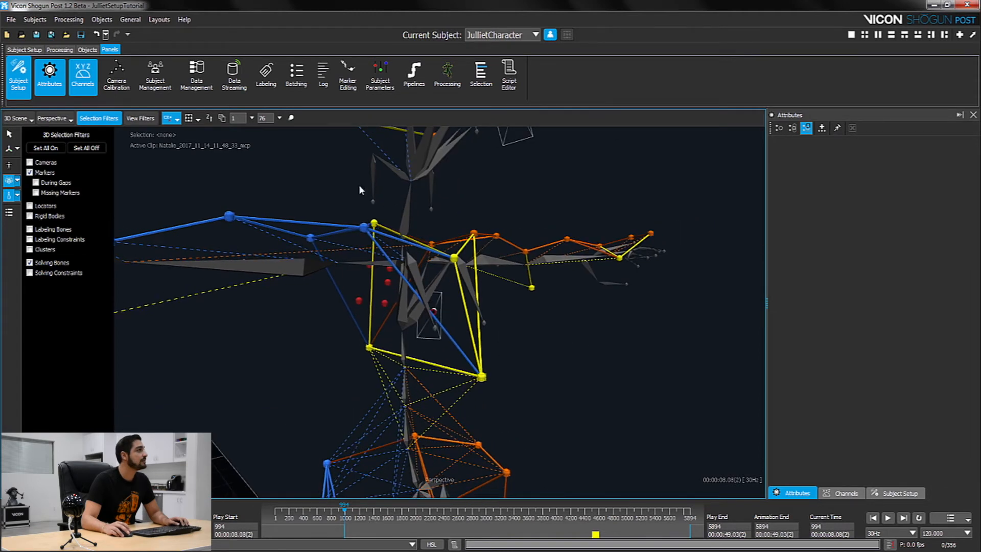
click(374, 223)
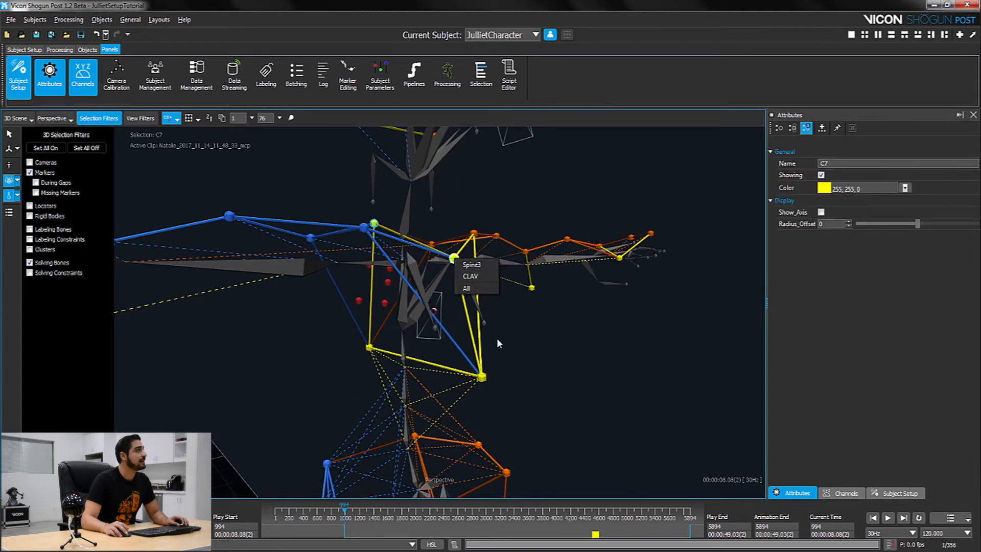
click(471, 276)
click(481, 377)
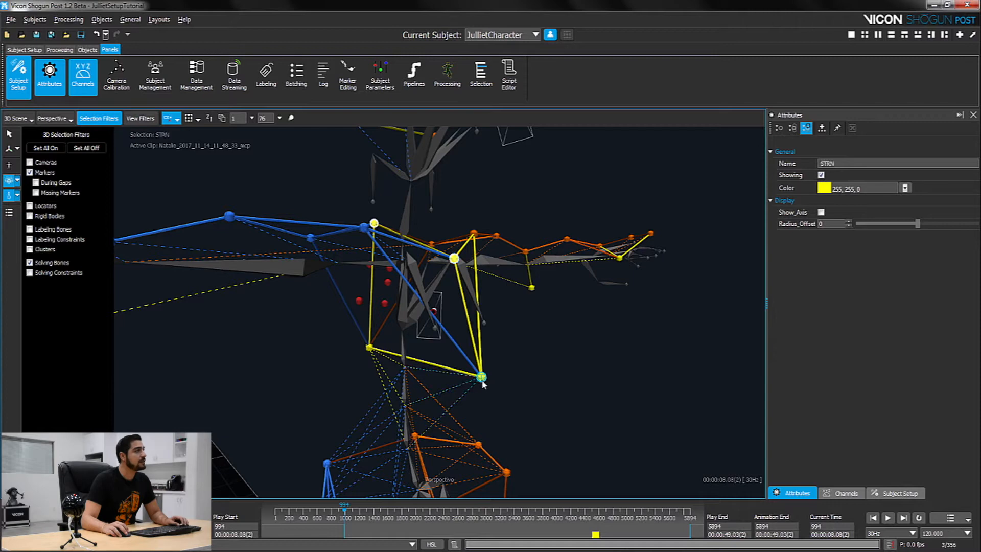
click(369, 347)
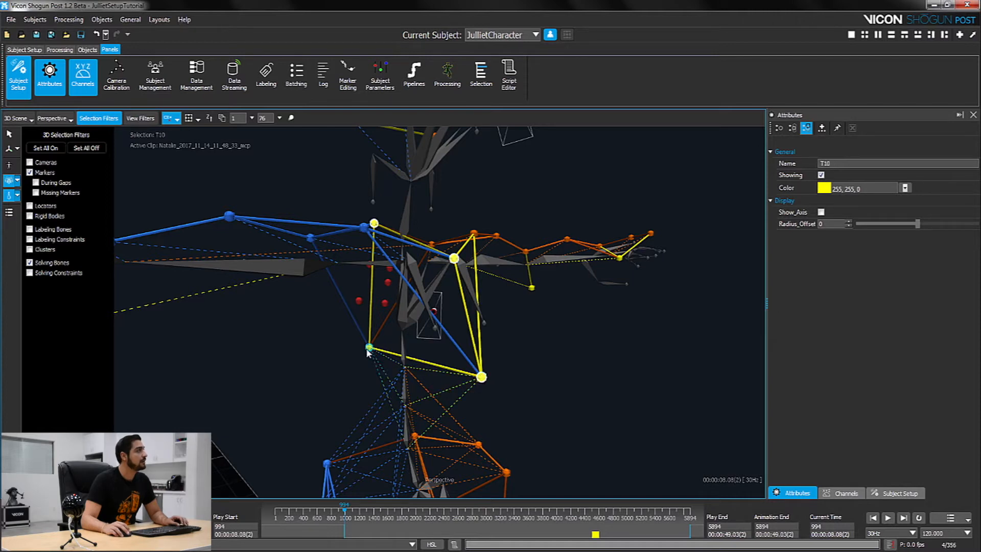
click(401, 313)
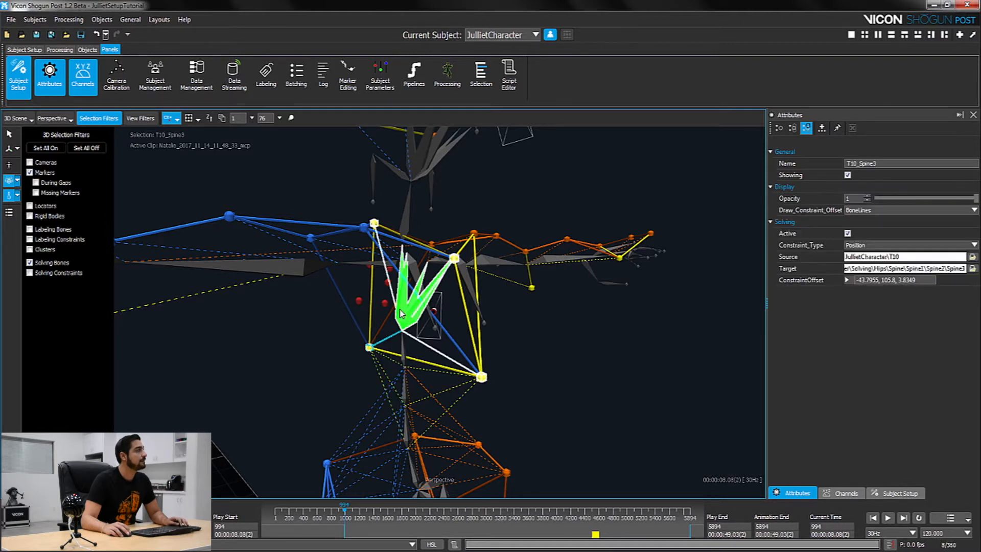
- Attach the C7 and CLAV markers to the Spine2 solving bone and clear the selection
drag(609, 348, 562, 331)
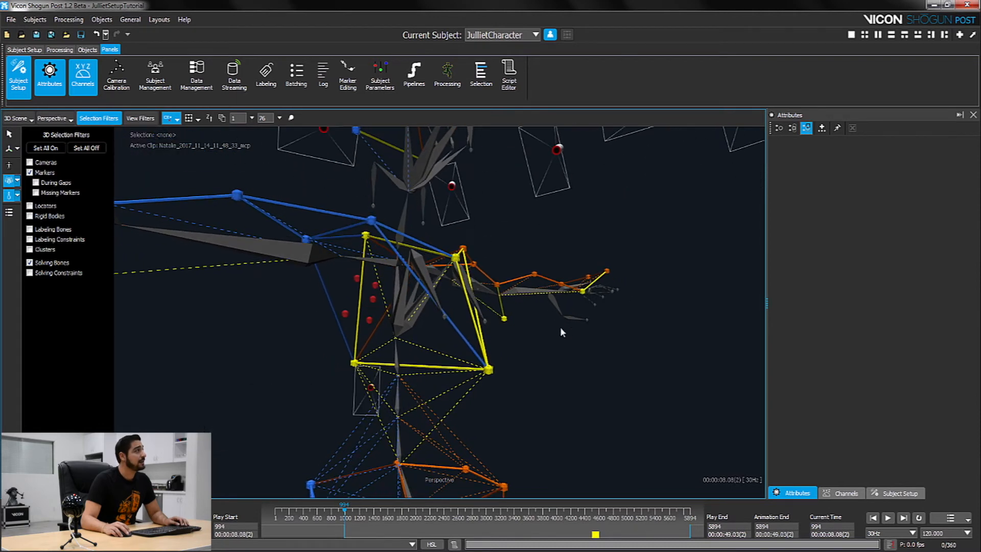
click(368, 236)
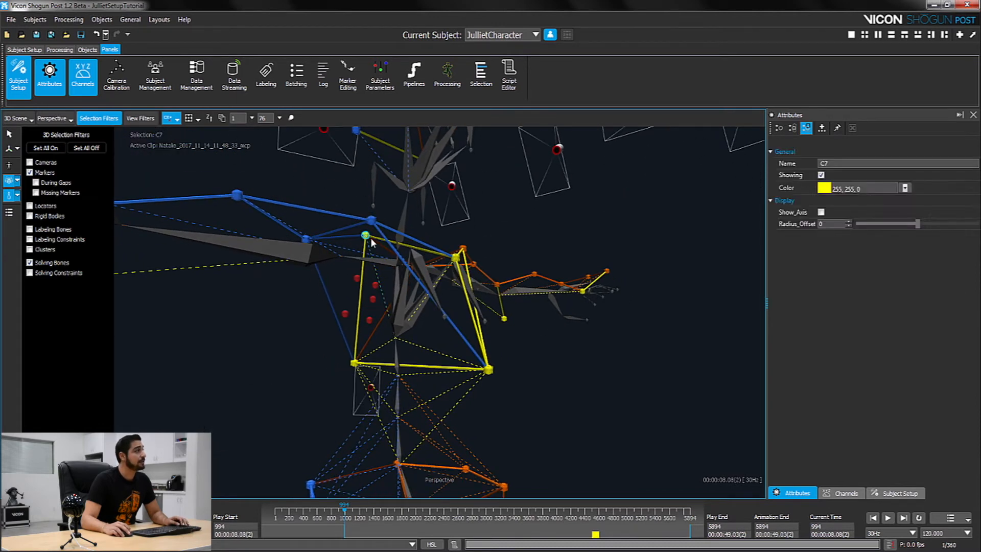
click(398, 360)
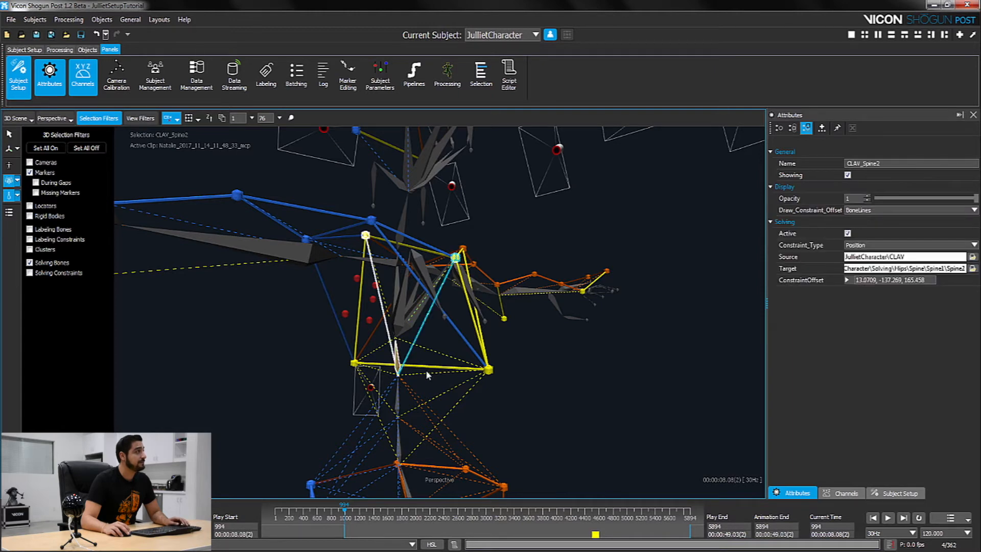
click(528, 371)
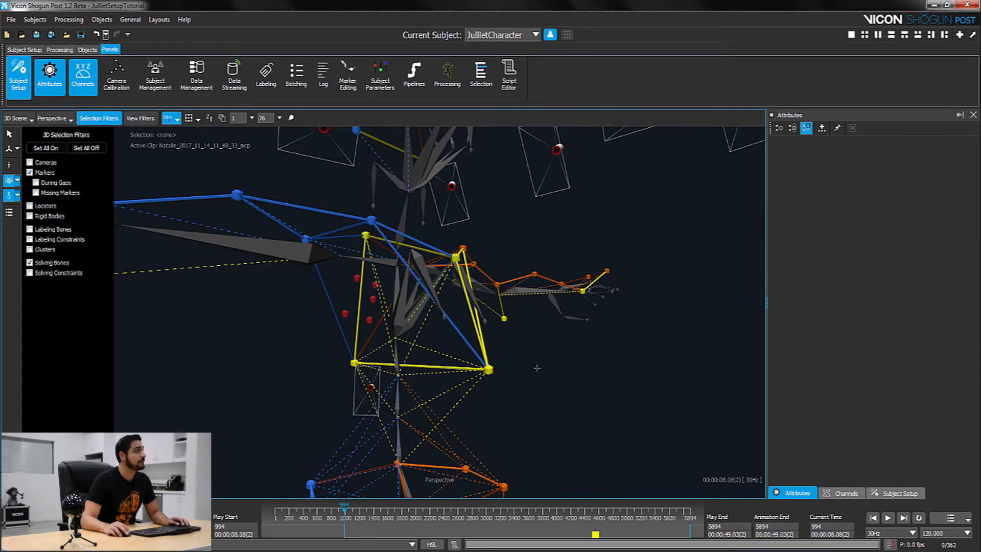
- Attach the four head markers LBHD, LFHD, RFHD and RBHD to the Neck solving bone and clear the selection
alt+drag(541, 370, 594, 374)
alt+drag(603, 370, 487, 391)
alt+middle_drag(512, 288, 512, 404)
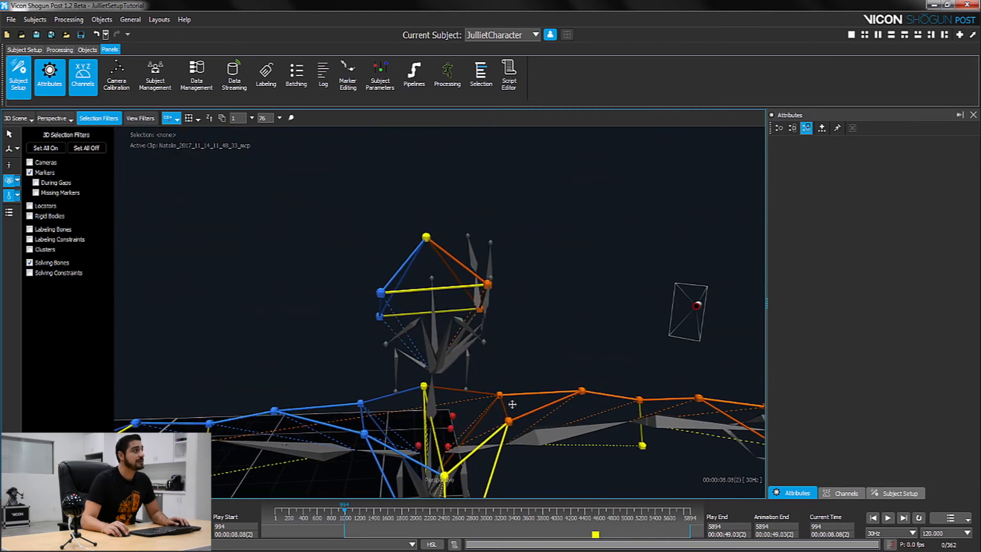
mouse_move(512, 405)
alt+mouse_down()
mouse_move(422, 360)
mouse_move(409, 313)
alt+mouse_up()
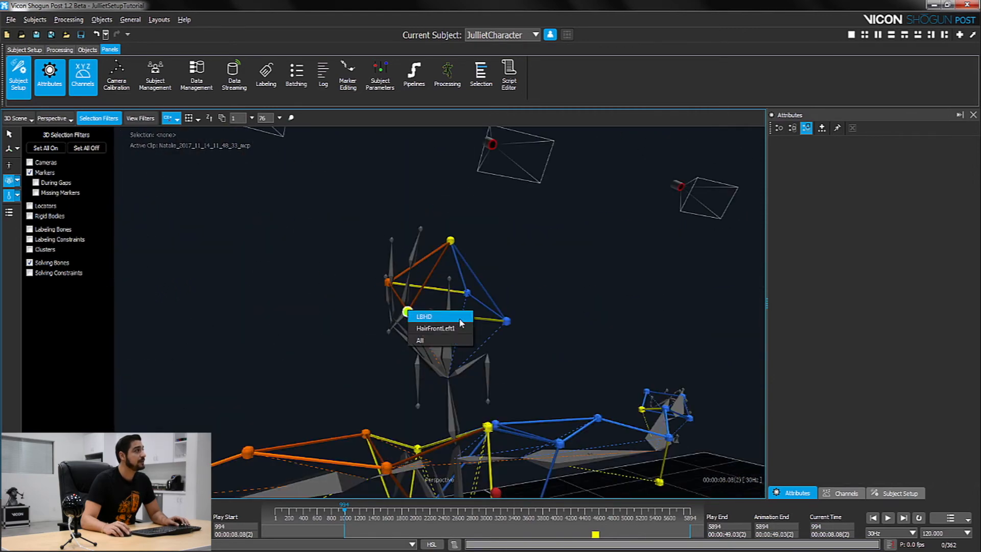
click(408, 311)
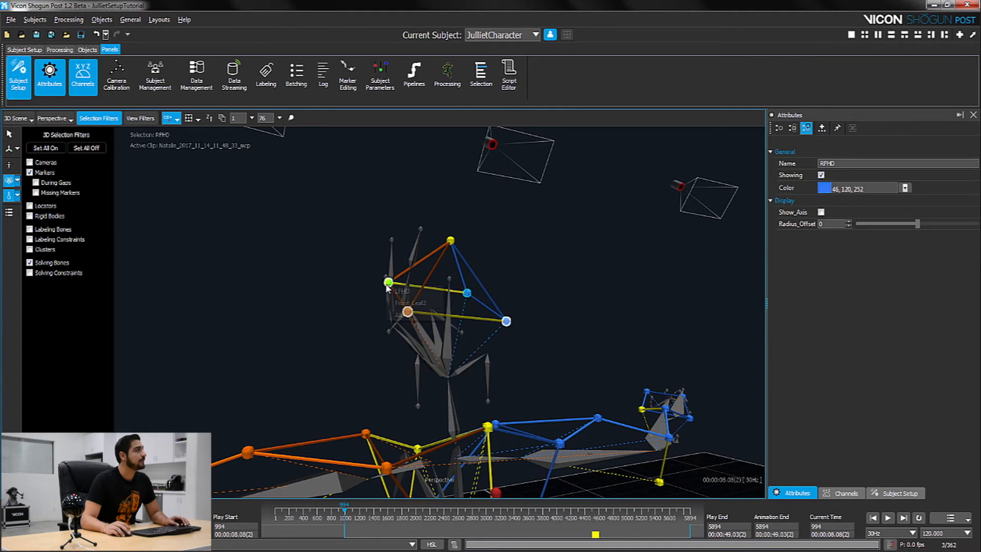
click(406, 296)
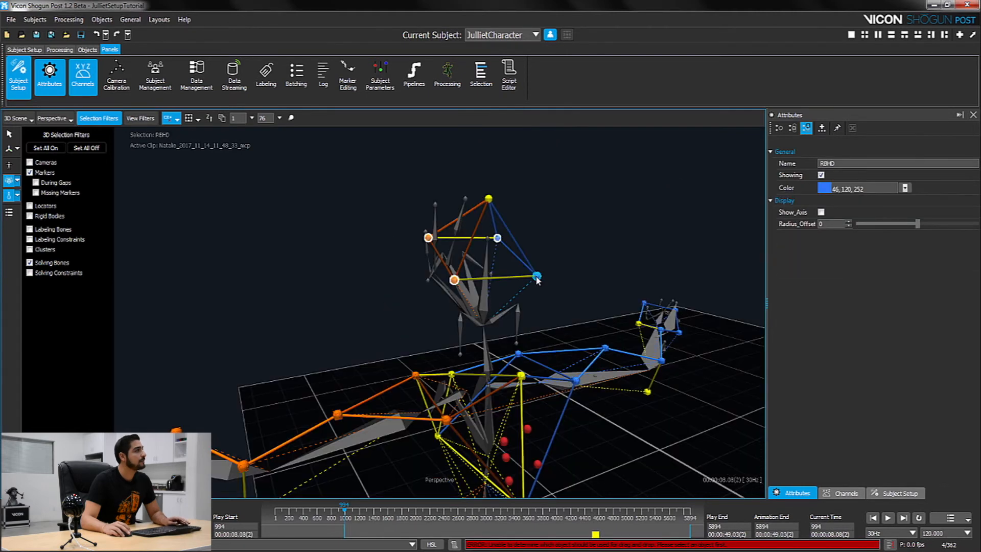
middle_drag(487, 353, 487, 353)
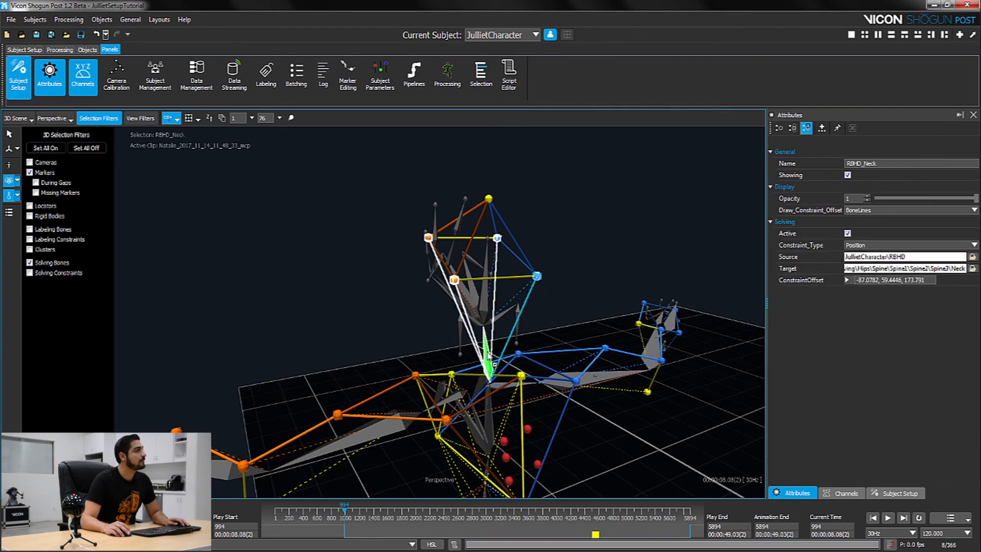
alt+drag(303, 370, 498, 323)
click(459, 352)
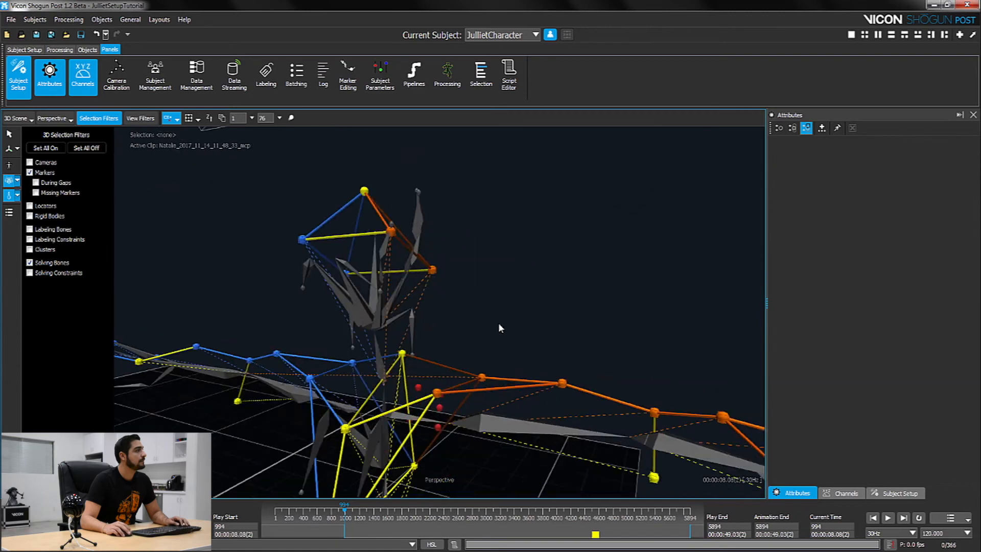
alt+right_drag(498, 323, 525, 118)
alt+middle_drag(504, 293, 502, 251)
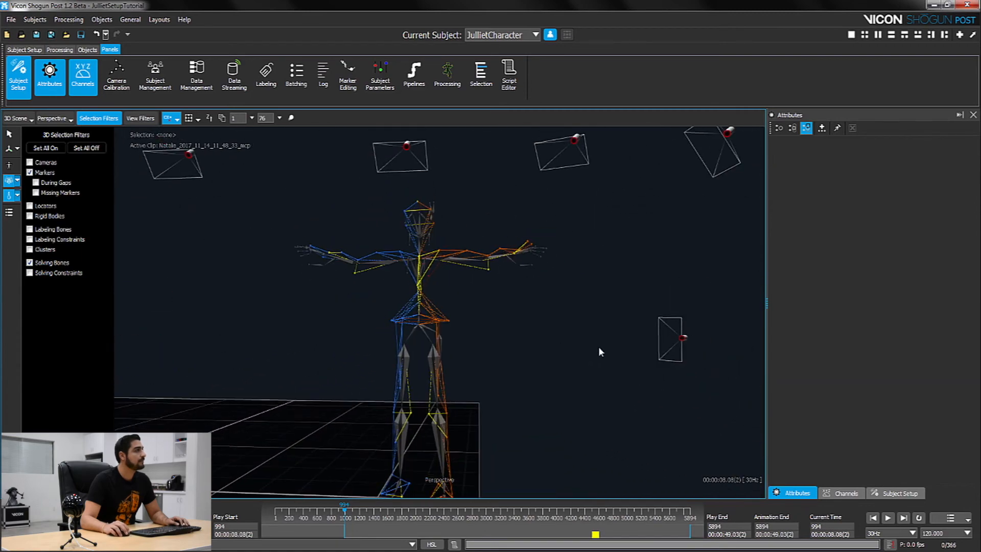